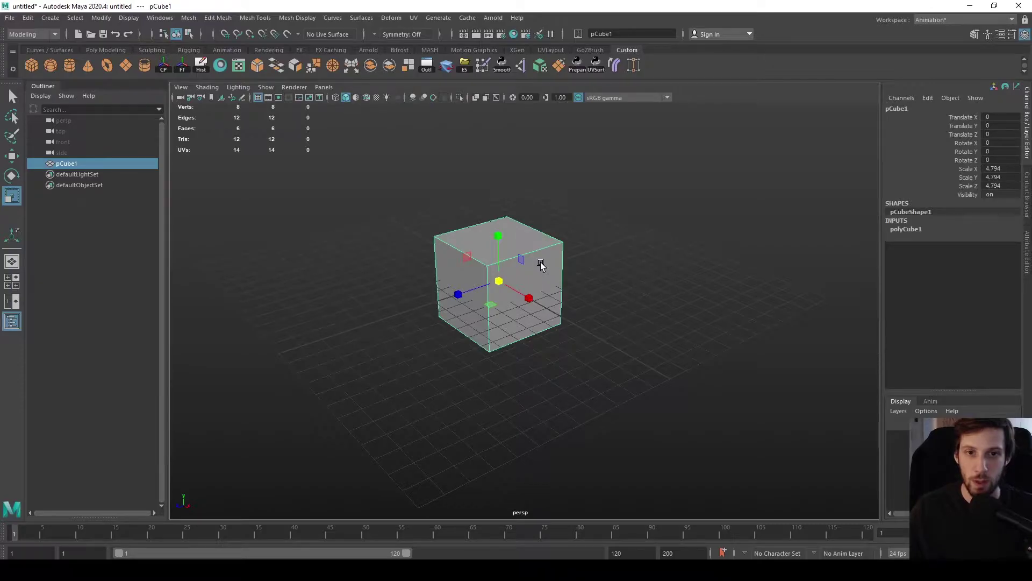
alt+drag(553, 262, 559, 260)
key(w)
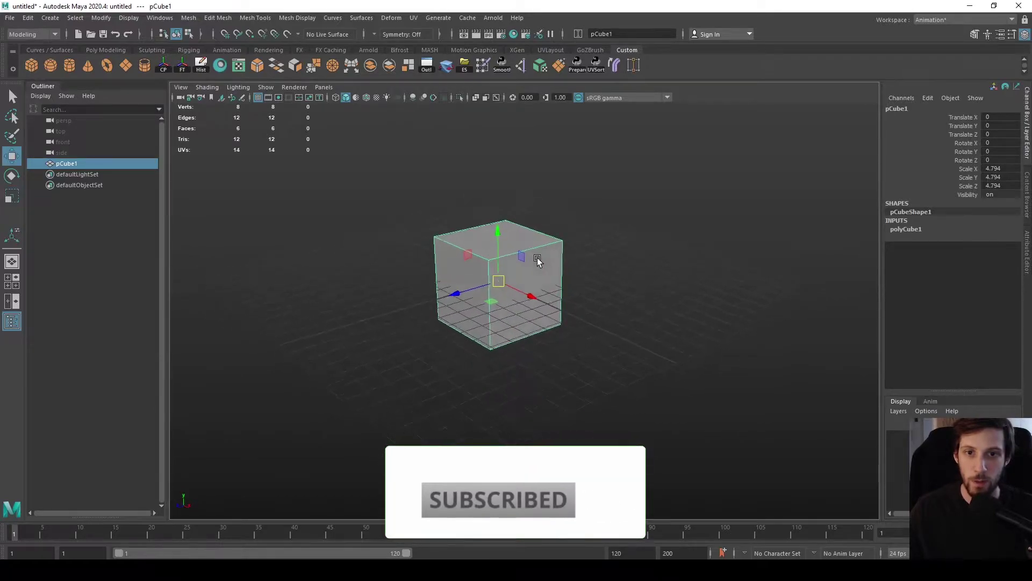
alt+middle_drag(538, 260, 554, 268)
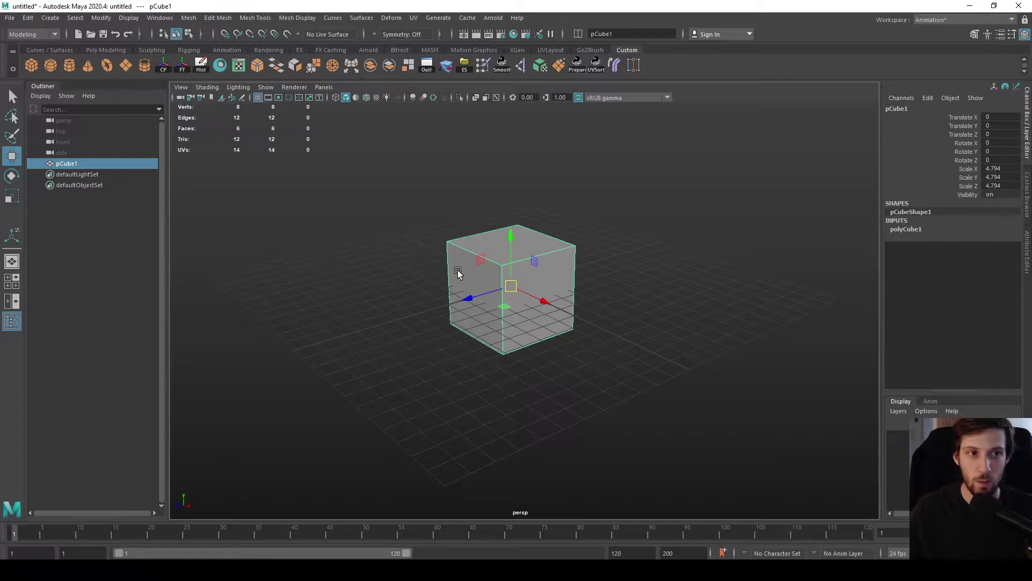
alt+drag(457, 270, 455, 271)
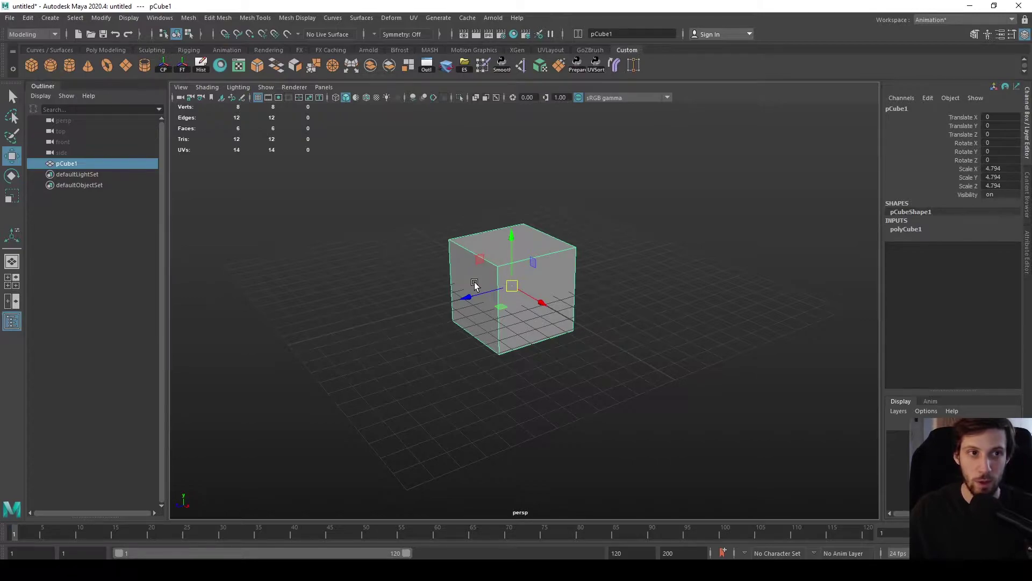
Extrude the cube's top face and pull it straight up to form a second block of roughly the same height.
alt+drag(473, 284, 521, 244)
right_drag(522, 245, 521, 272)
click(517, 261)
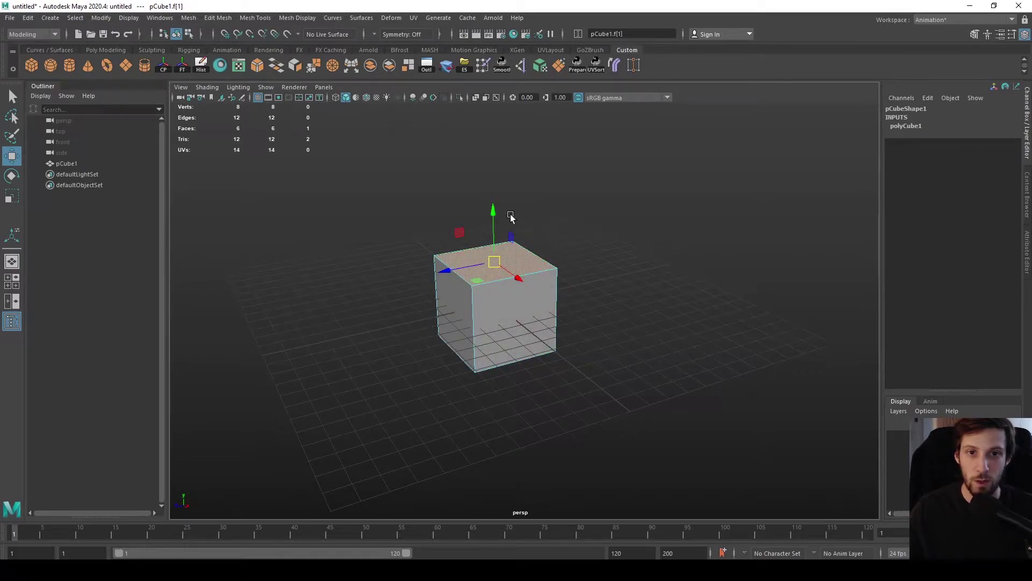
alt+middle_drag(524, 210, 523, 218)
drag(492, 221, 492, 201)
key(ctrl+z)
key(ctrl+e)
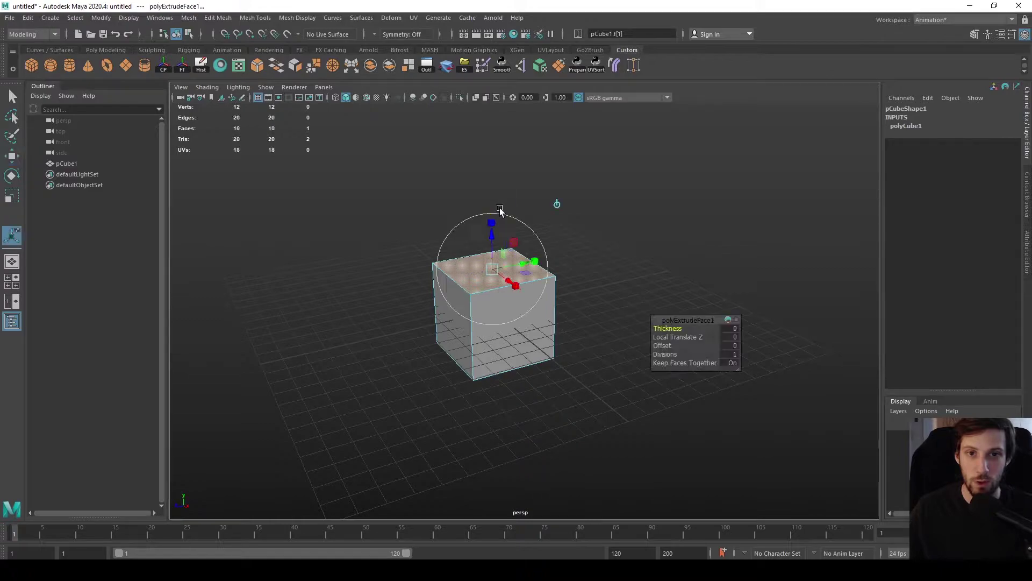
drag(493, 219, 500, 141)
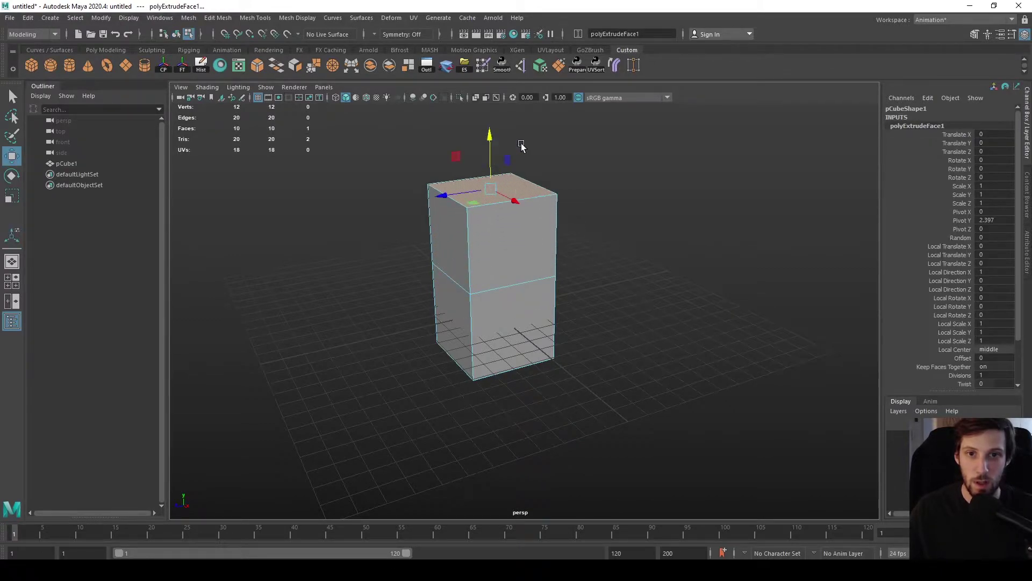
Extrude the upper block's +X side face outward, and start another extrusion on top of the new block.
click(548, 237)
key(ctrl+e)
drag(569, 239, 640, 274)
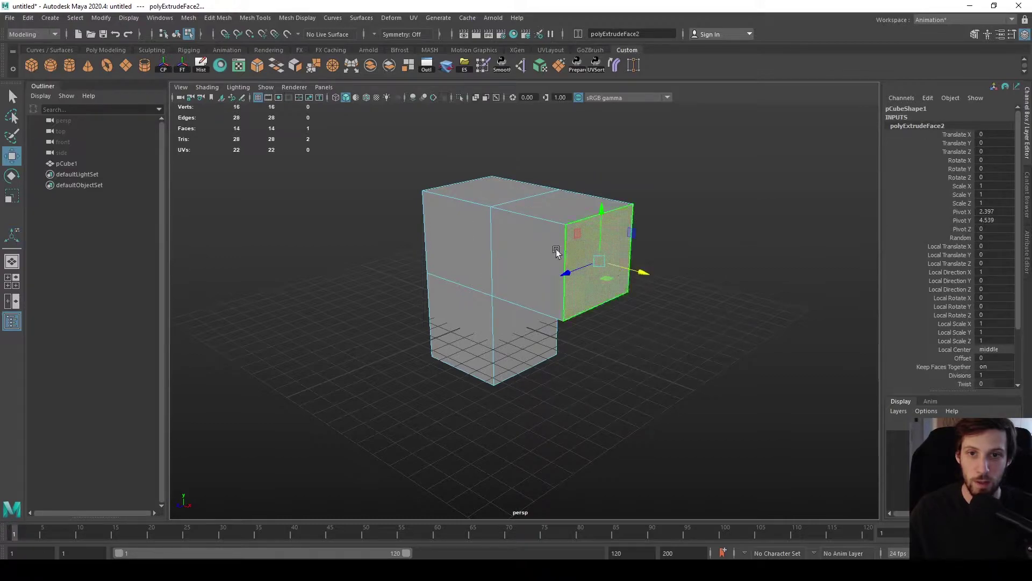
right_drag(542, 246, 587, 196)
click(591, 197)
key(ctrl+e)
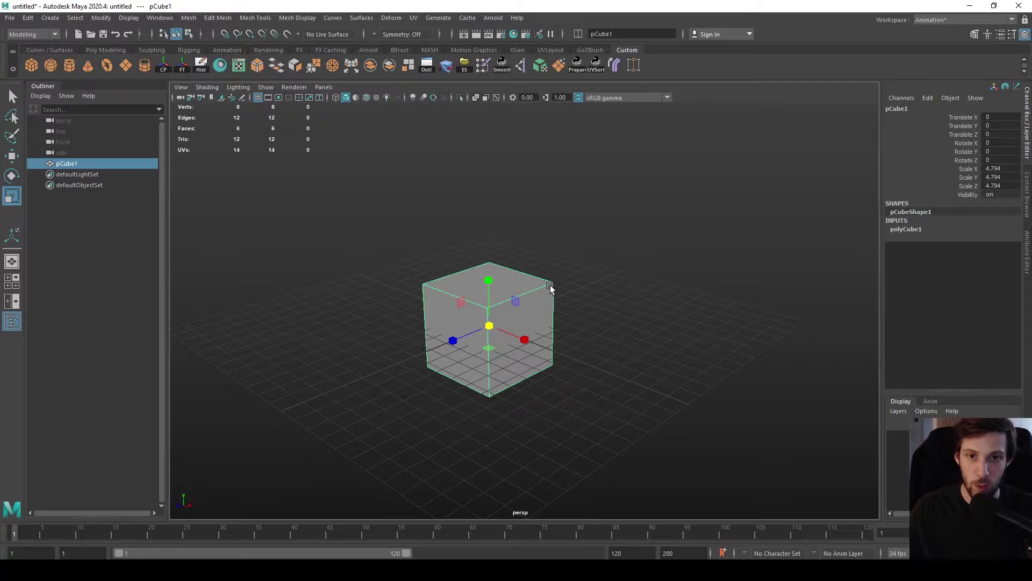
Switch the cube to face selection and select its +X side face.
alt+middle_drag(553, 282, 550, 256)
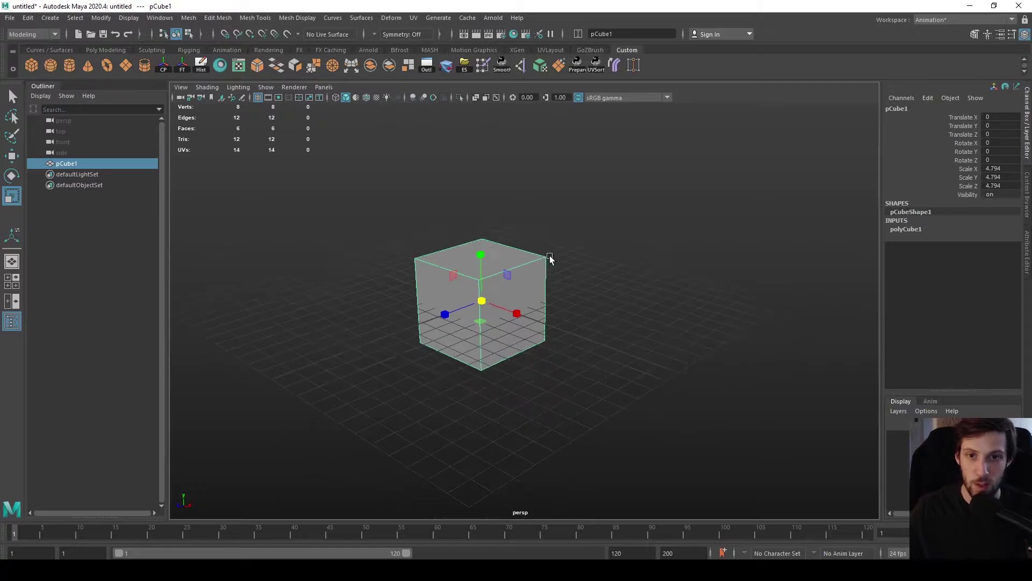
scroll(517, 272, up, 2)
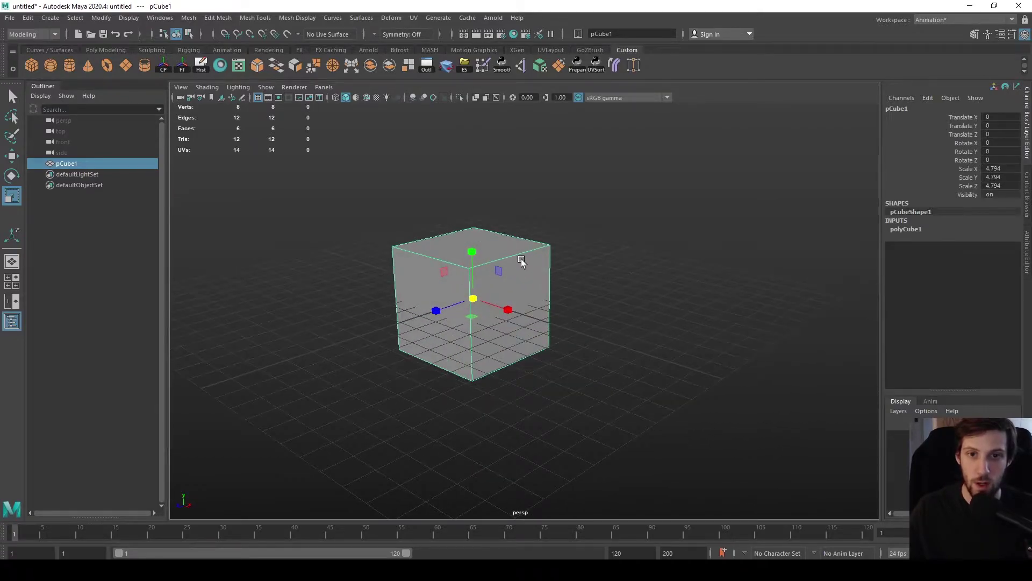
right_click(521, 259)
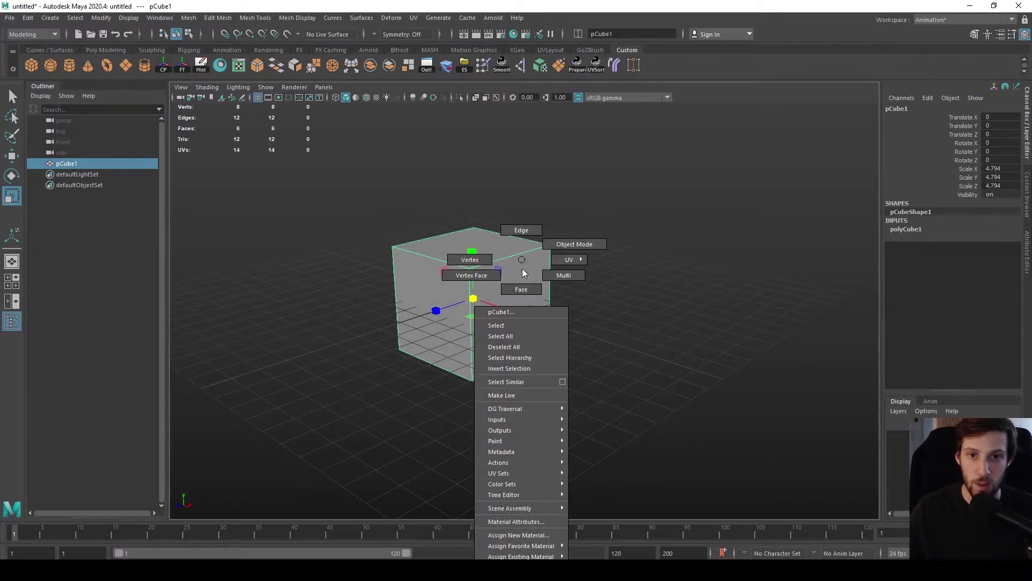
click(521, 289)
click(499, 290)
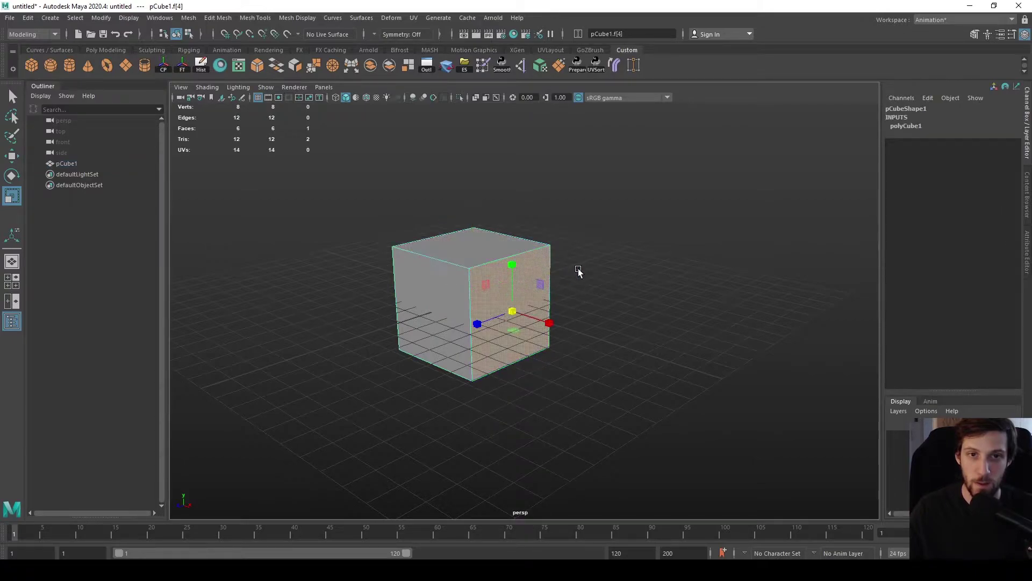
Try extruding the selected side face with a thickness of 3.1, and undo the extrusion.
click(218, 18)
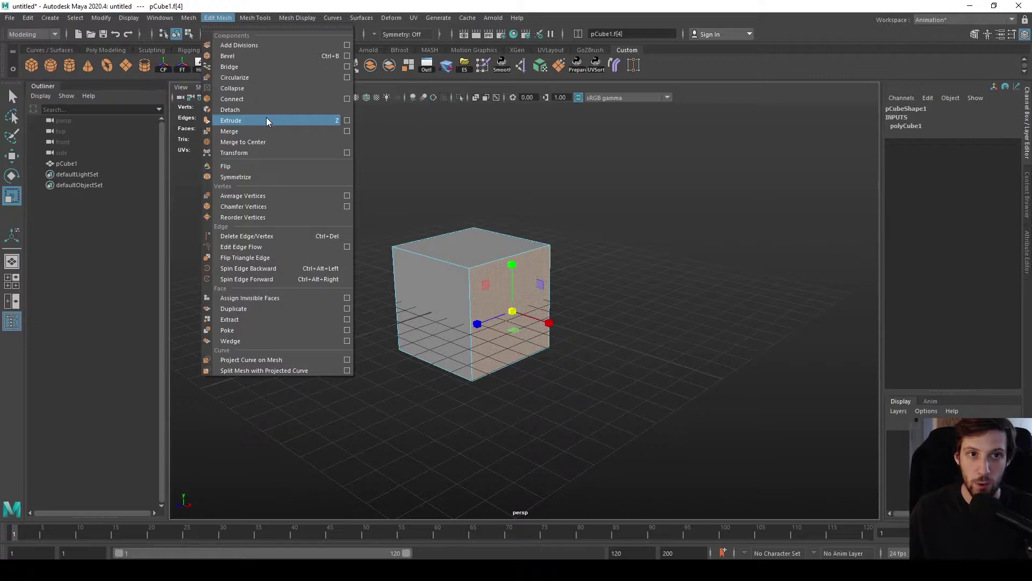
click(266, 120)
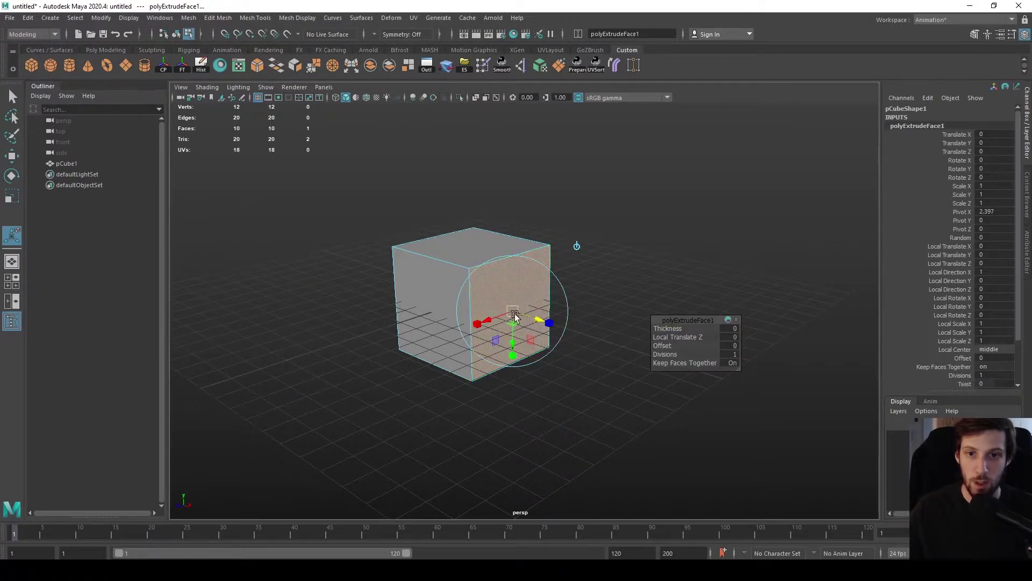
alt+drag(525, 297, 673, 343)
key(ctrl+z)
drag(637, 293, 629, 278)
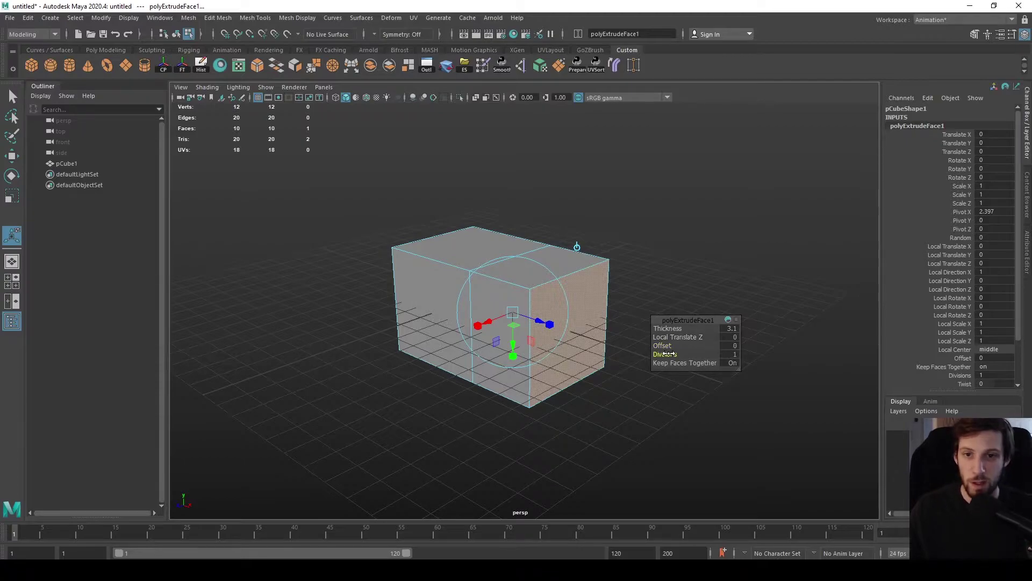
mouse_move(673, 354)
mouse_down()
mouse_move(682, 352)
mouse_move(667, 354)
mouse_up()
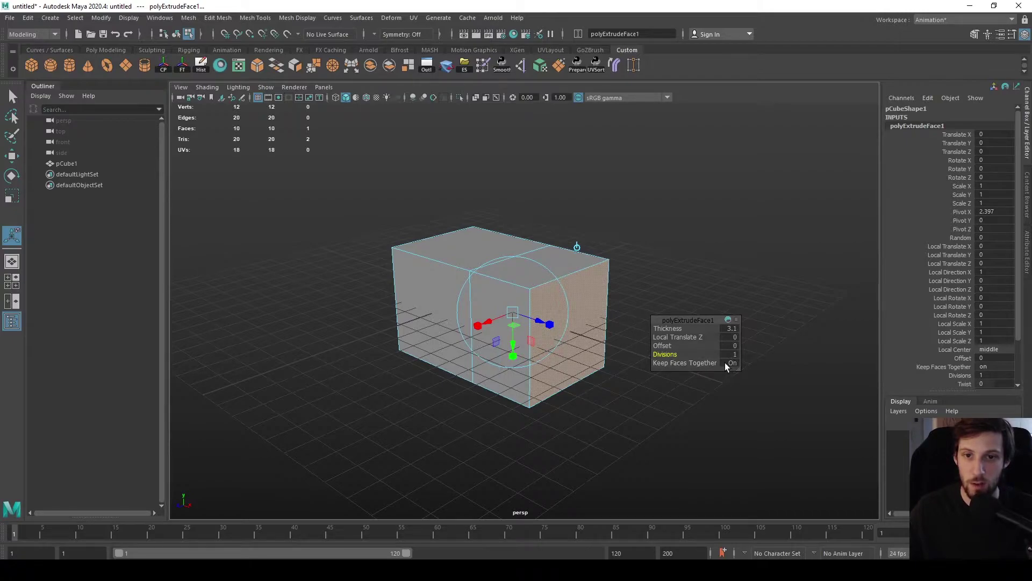
alt+middle_drag(647, 389, 641, 388)
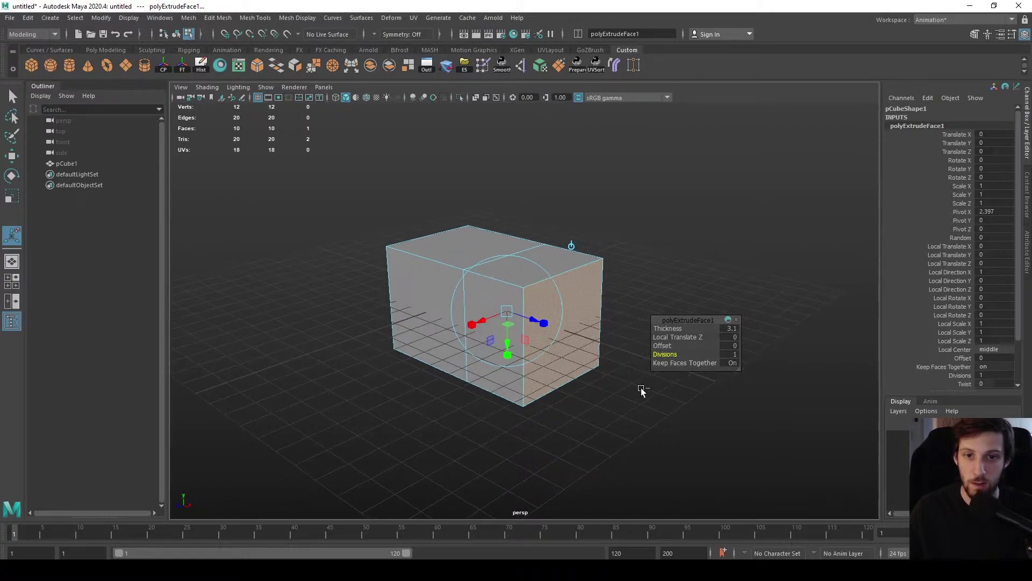
key(ctrl+z)
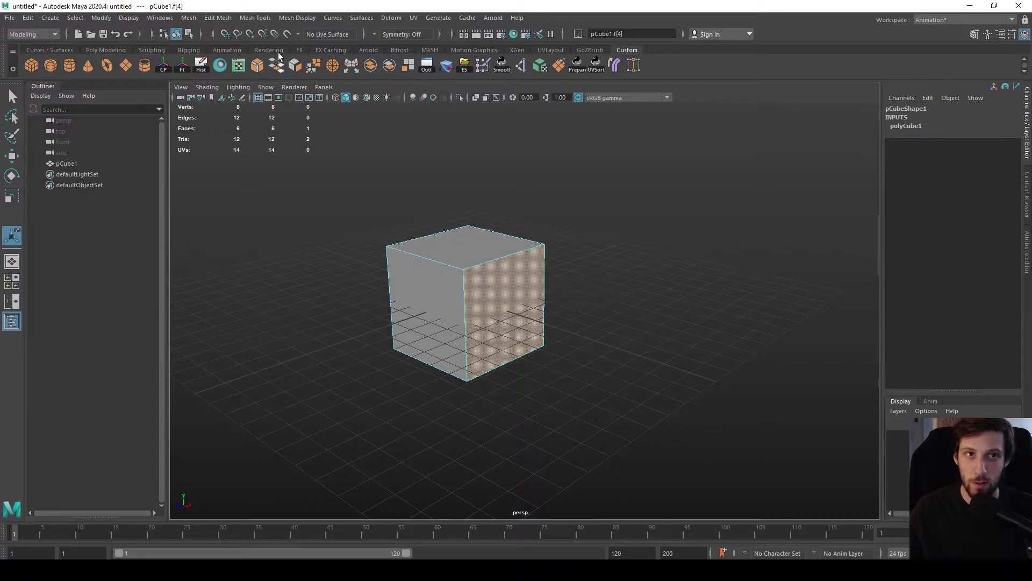
click(220, 18)
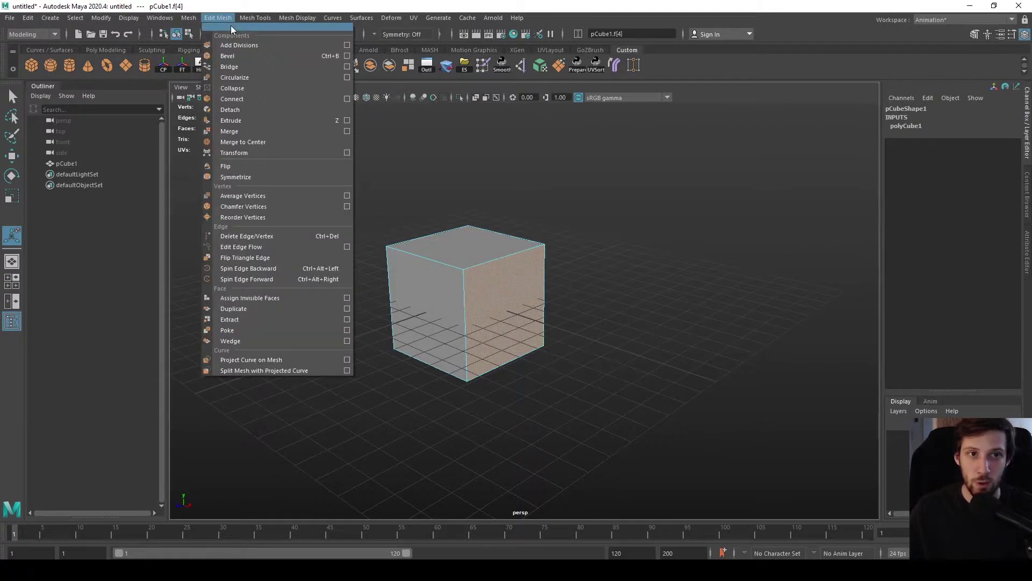
click(327, 122)
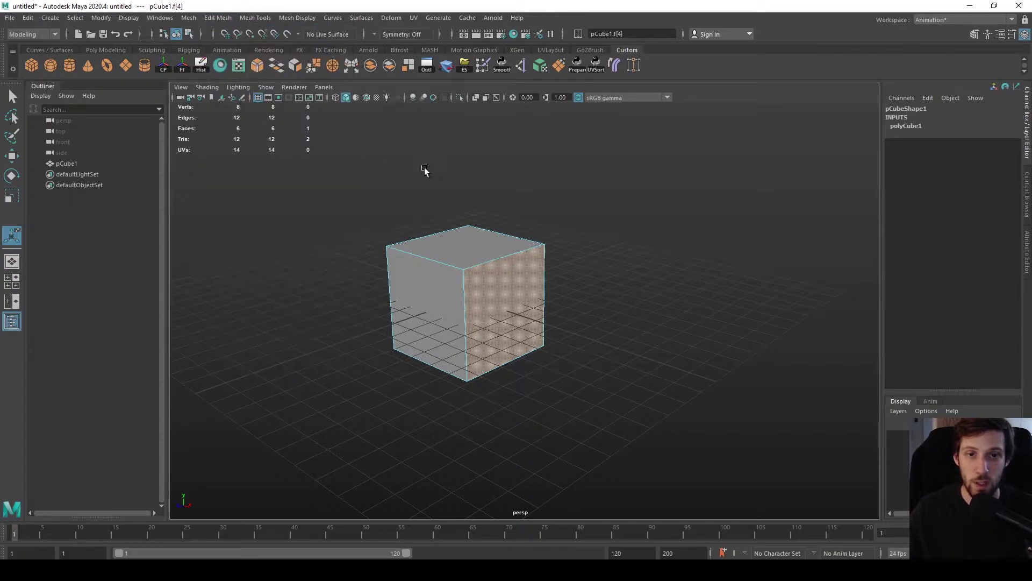
alt+middle_drag(491, 199, 505, 188)
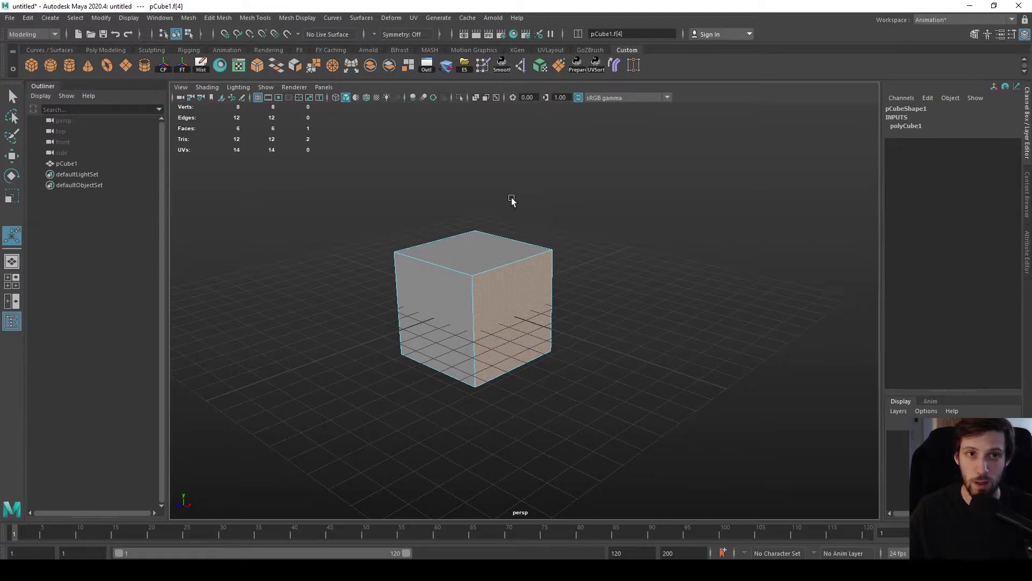
alt+middle_drag(550, 206, 545, 198)
alt+drag(544, 198, 553, 217)
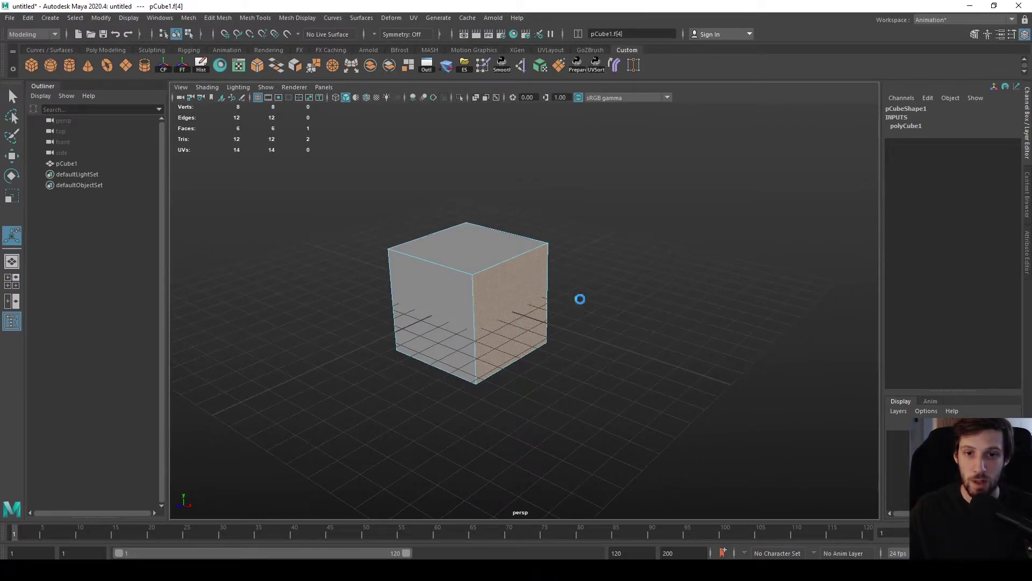
Extrude the selected side face and move it outward along X with the Move tool.
key(ctrl+e)
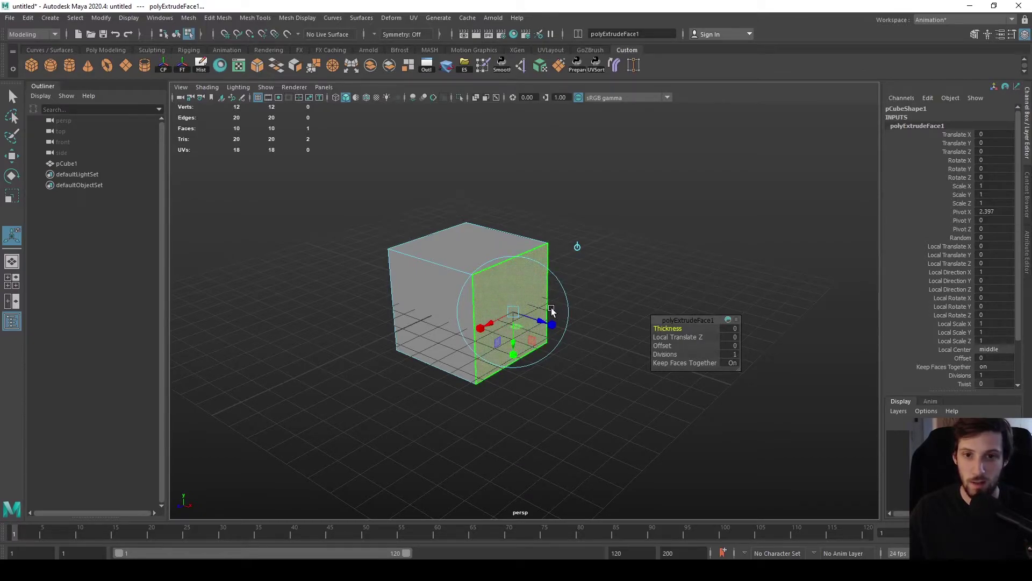
key(w)
drag(556, 325, 639, 355)
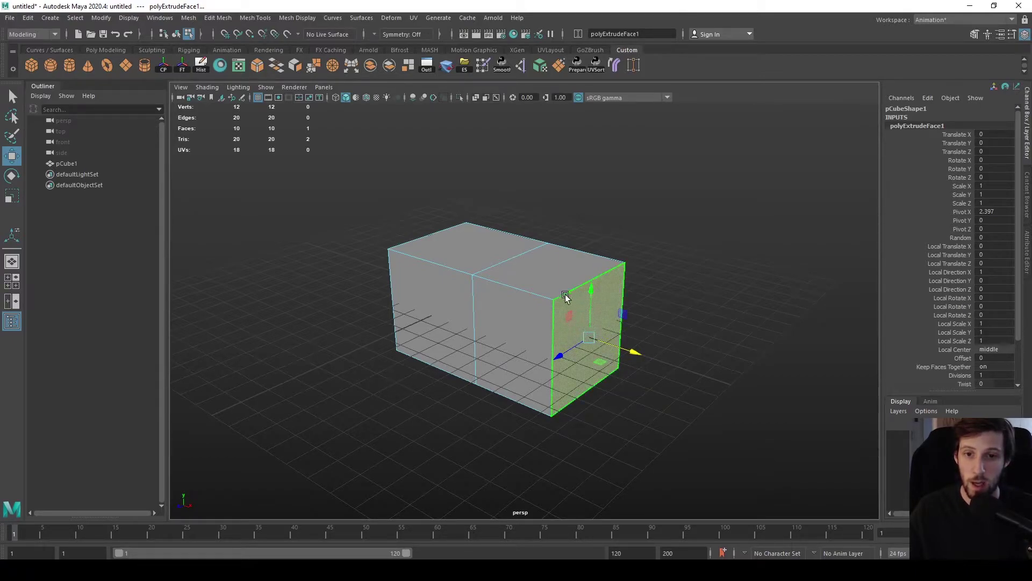
Undo the outward move of the extruded face and try realigning its pivot to other components of the cube.
key(d)
key(ctrl+z)
key(d)
ctrl+click(472, 240)
ctrl+click(429, 313)
ctrl+click(472, 274)
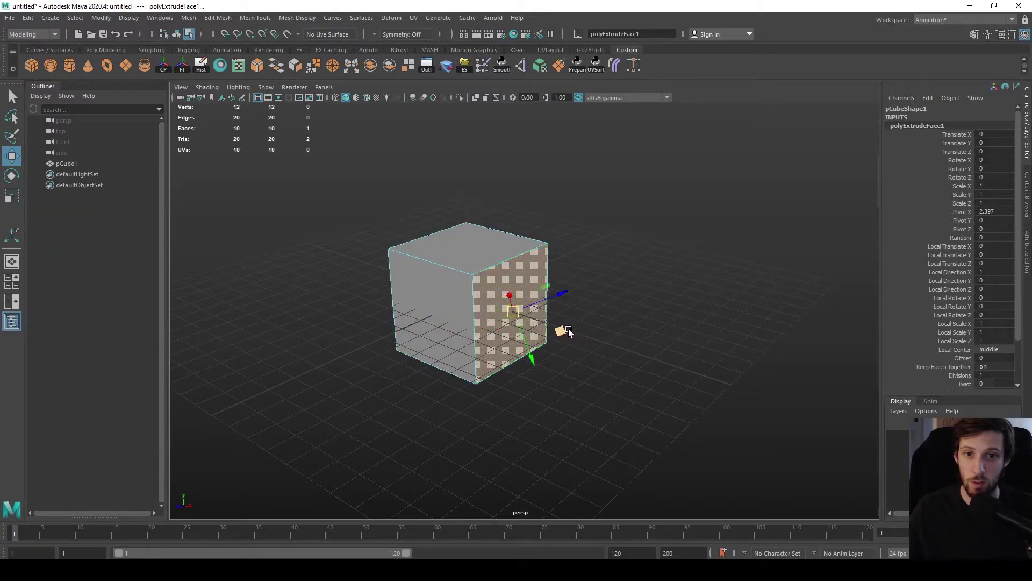
key(ctrl+z)
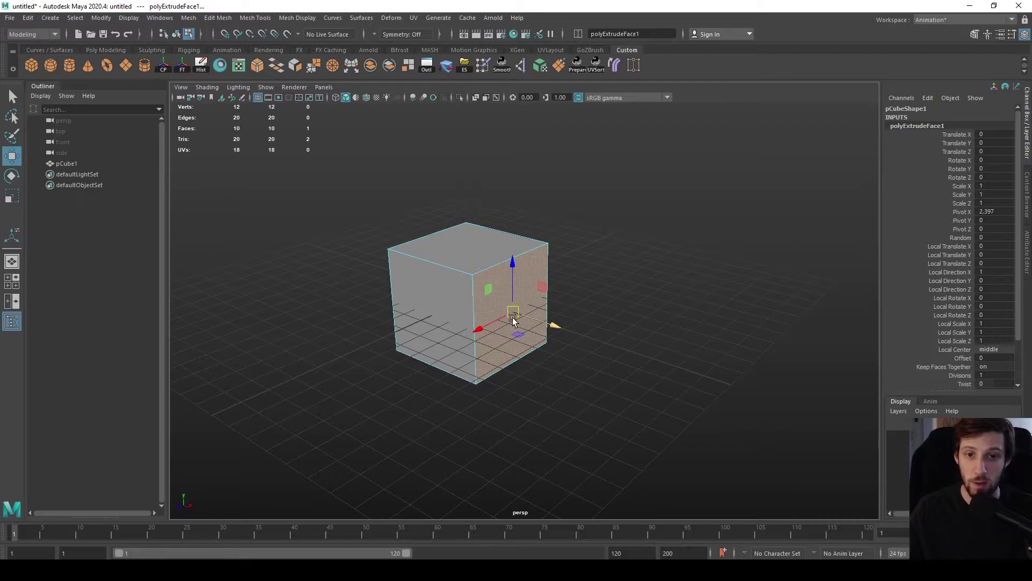
Scale the extruded face down and pull it outward to form a tapered section on the cube's side.
mouse_move(524, 316)
mouse_down()
mouse_move(562, 311)
mouse_move(571, 281)
mouse_move(597, 261)
mouse_move(645, 259)
mouse_move(635, 321)
mouse_move(612, 274)
mouse_move(619, 271)
mouse_move(525, 316)
mouse_up()
key(ctrl+z)
key(r)
alt+middle_drag(594, 331, 573, 335)
key(w)
drag(565, 334, 564, 308)
Extrude the tapered section's end face again and pull it outward into a straight block.
key(ctrl+e)
click(689, 237)
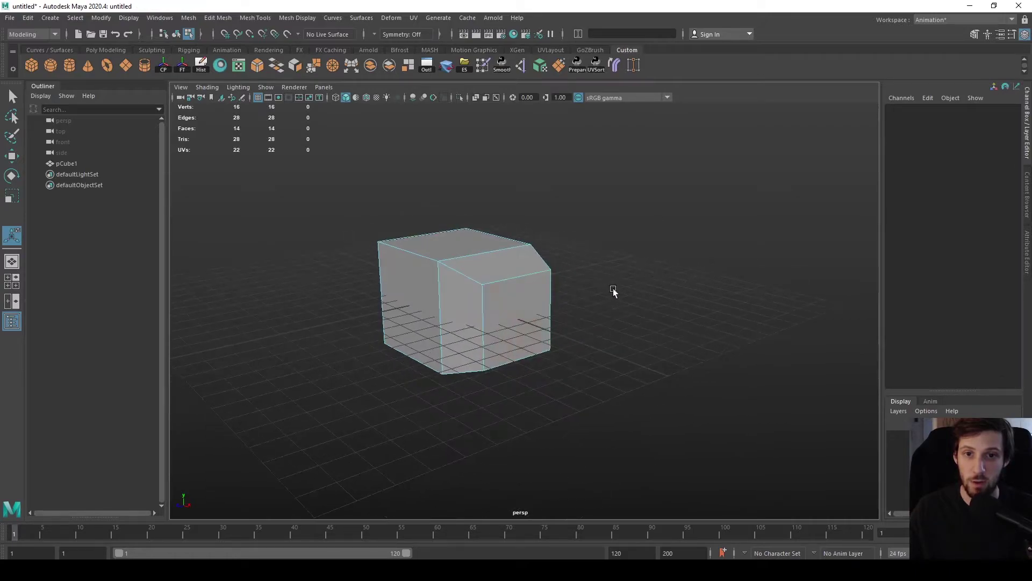
click(519, 305)
key(w)
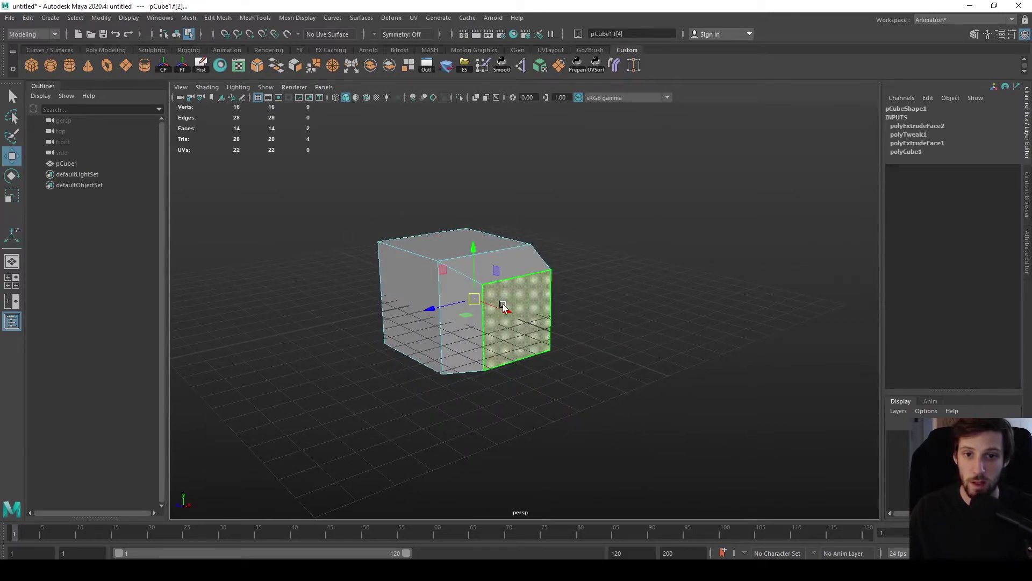
drag(546, 333, 565, 299)
alt+right_drag(566, 298, 582, 353)
alt+drag(583, 353, 649, 340)
Try extruding the cube's top face and its -X end face together, moving them diagonally up and outward, and undo it.
scroll(649, 339, down, 4)
alt+drag(662, 336, 725, 302)
click(525, 240)
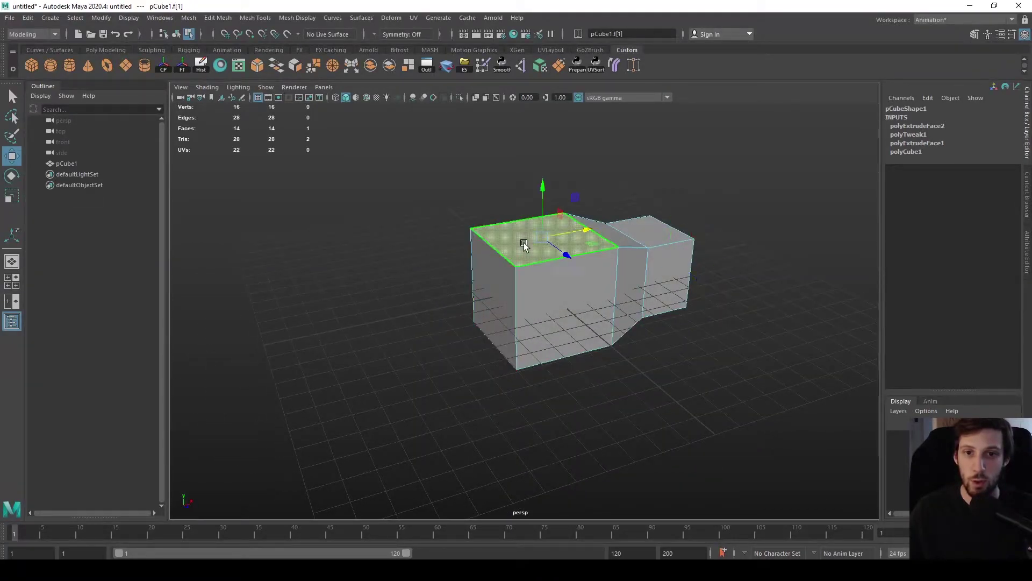
shift+click(507, 288)
alt+drag(508, 287, 559, 293)
key(ctrl+e)
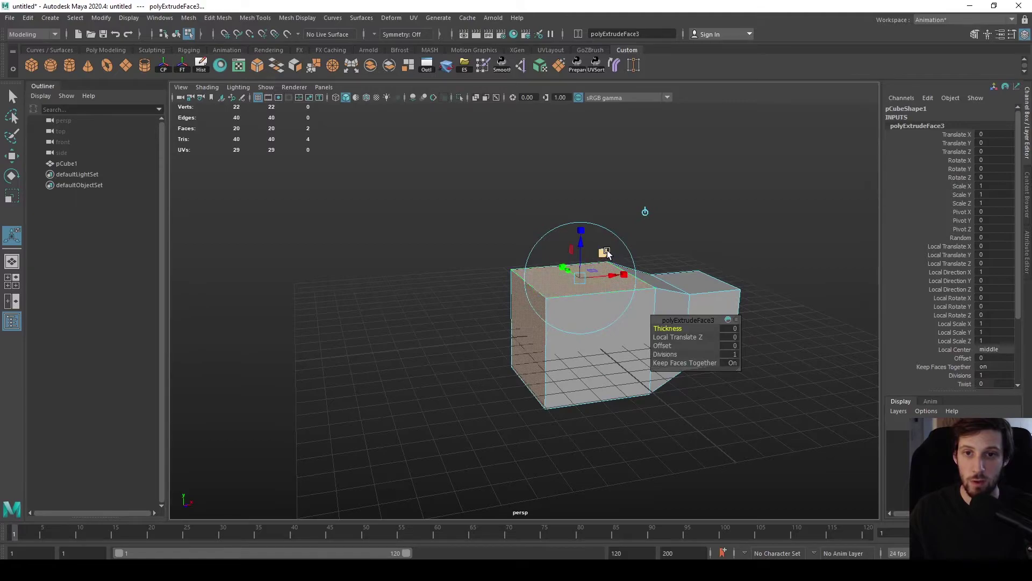
key(w)
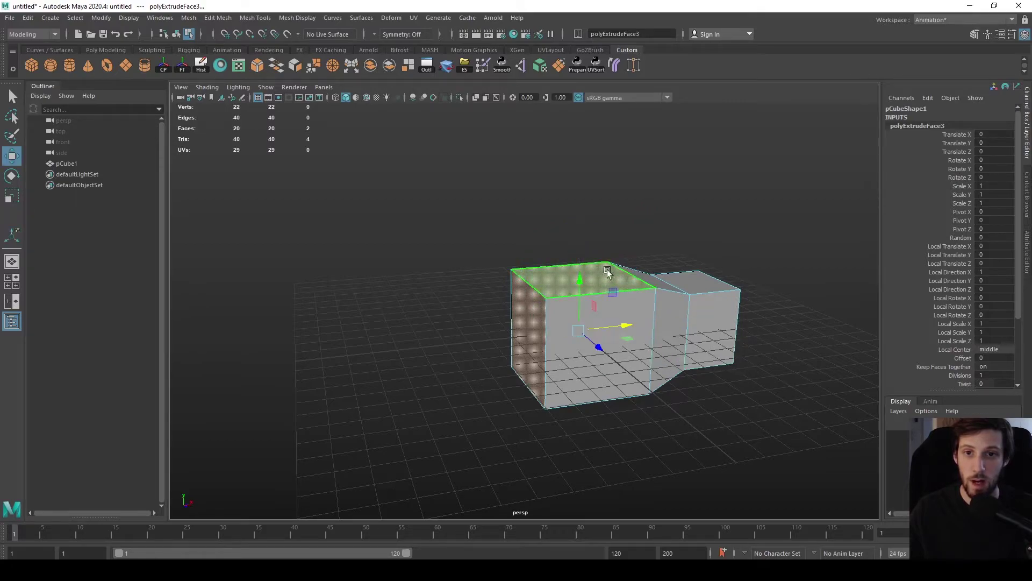
drag(611, 288, 534, 227)
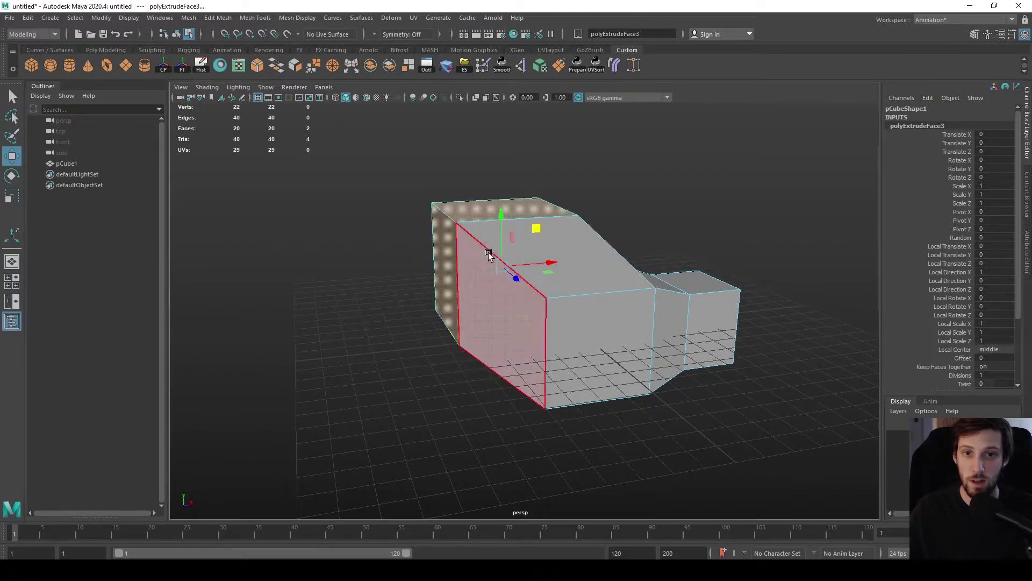
key(ctrl+z)
key(ctrl+z)
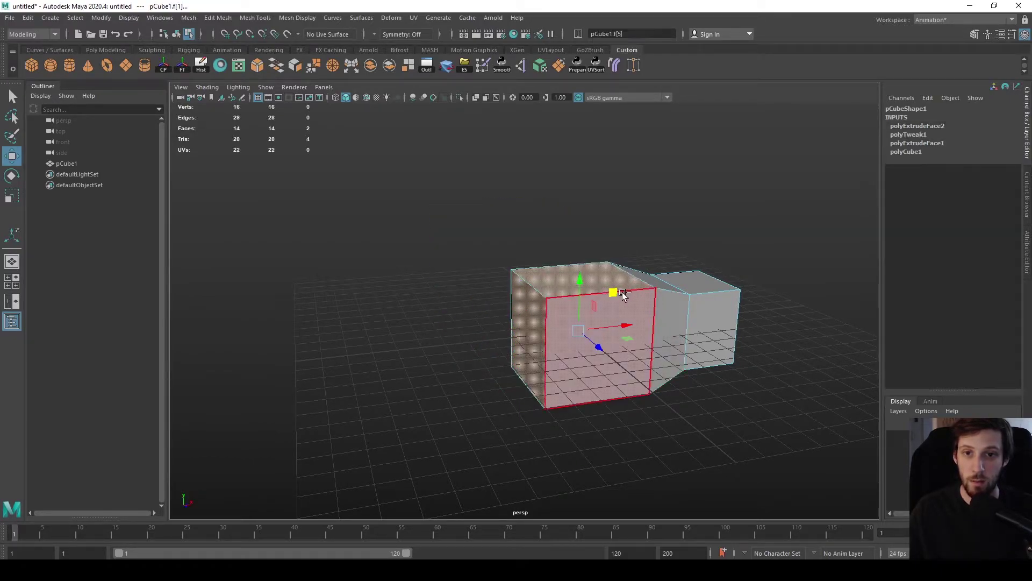
Extrude the cube's top face and -X end face outward with Keep Faces Together off, forming two separate tapered blocks.
key(ctrl+e)
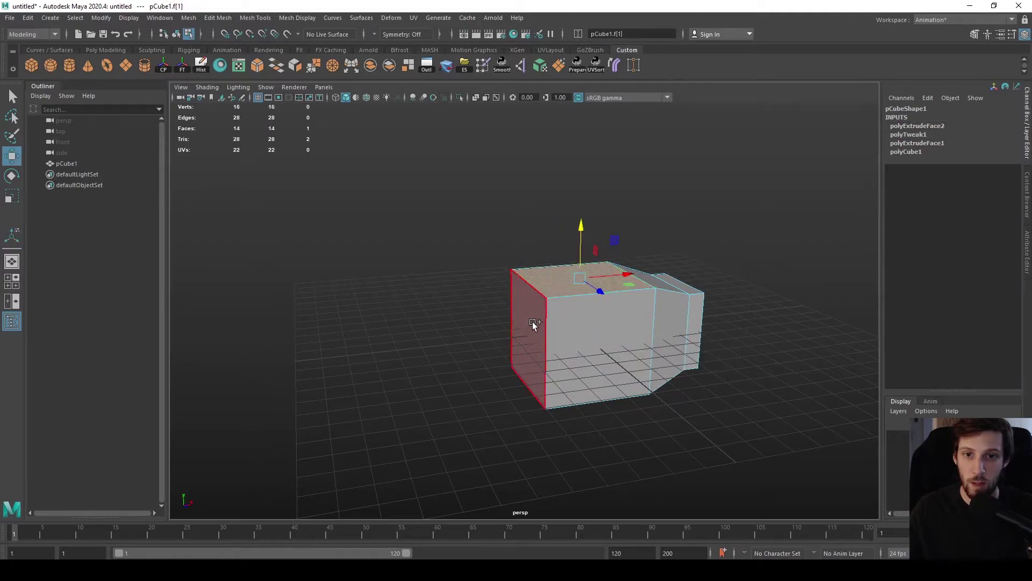
shift+click(534, 324)
key(ctrl+e)
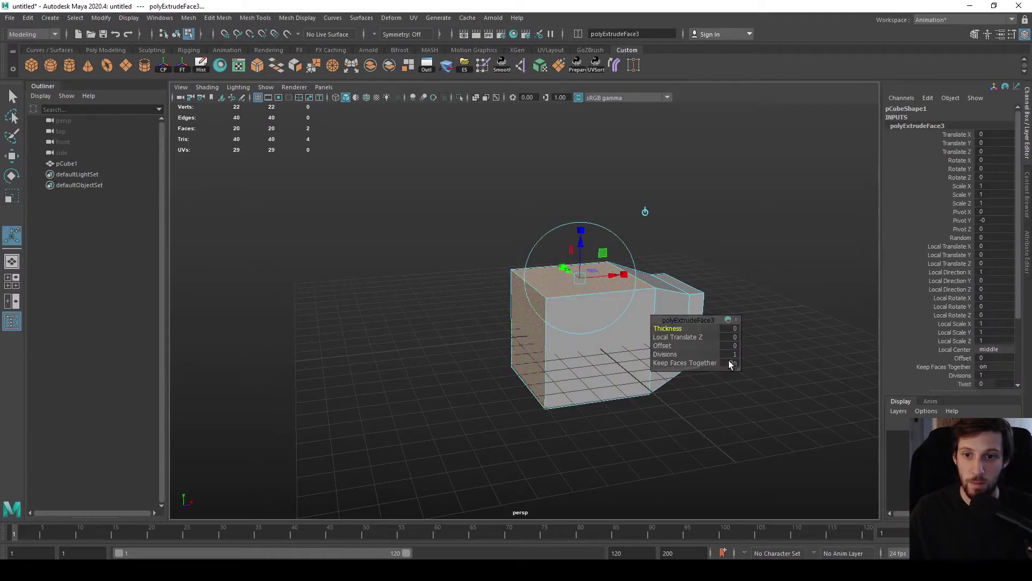
click(731, 363)
drag(668, 344, 695, 328)
key(q)
Try an offset extrusion on three faces together: the upper block's top, its sloped -X face and the end block's front face.
click(515, 351)
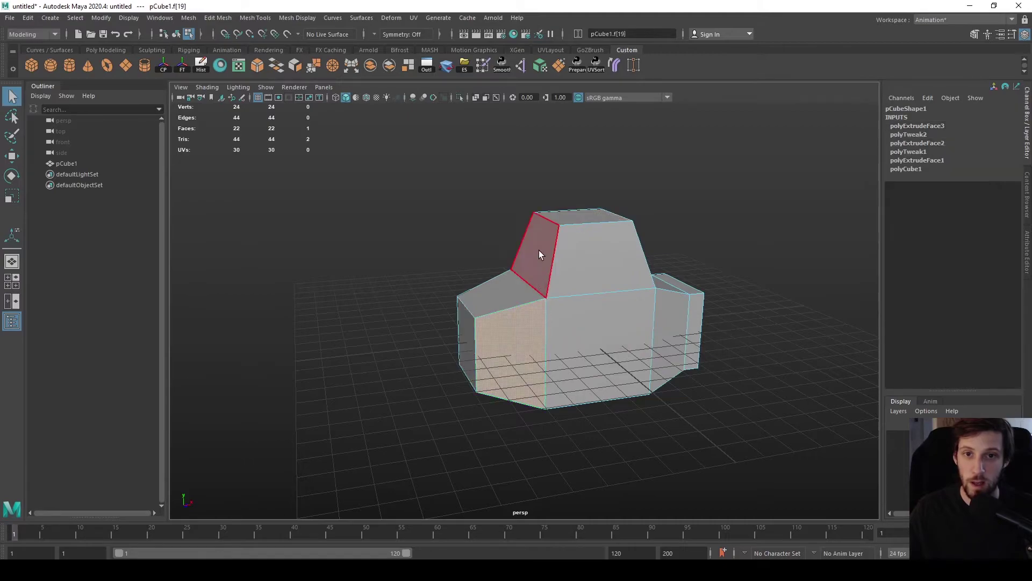
alt+middle_drag(539, 250, 554, 265)
shift+click(574, 235)
shift+click(553, 249)
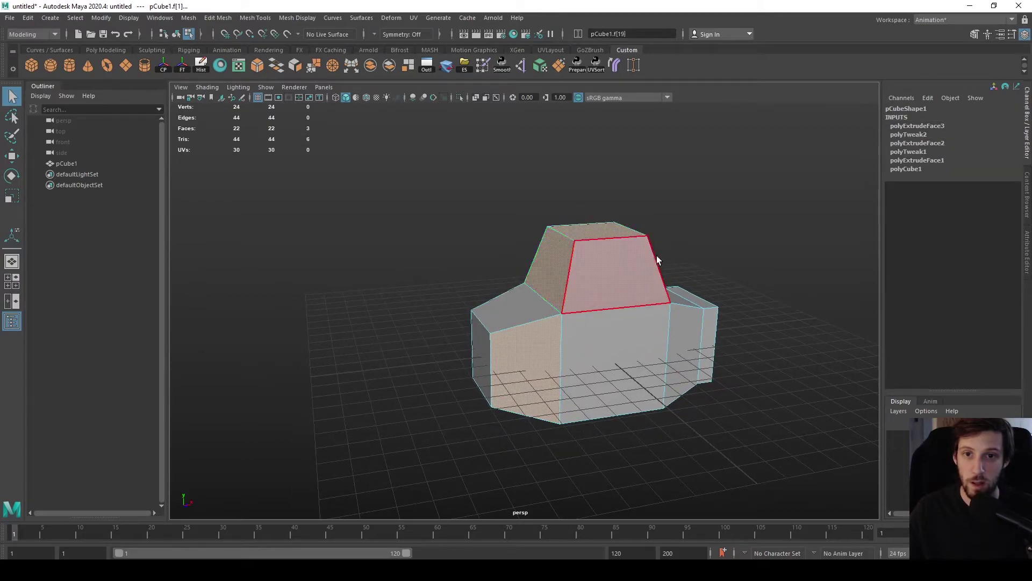
key(ctrl+e)
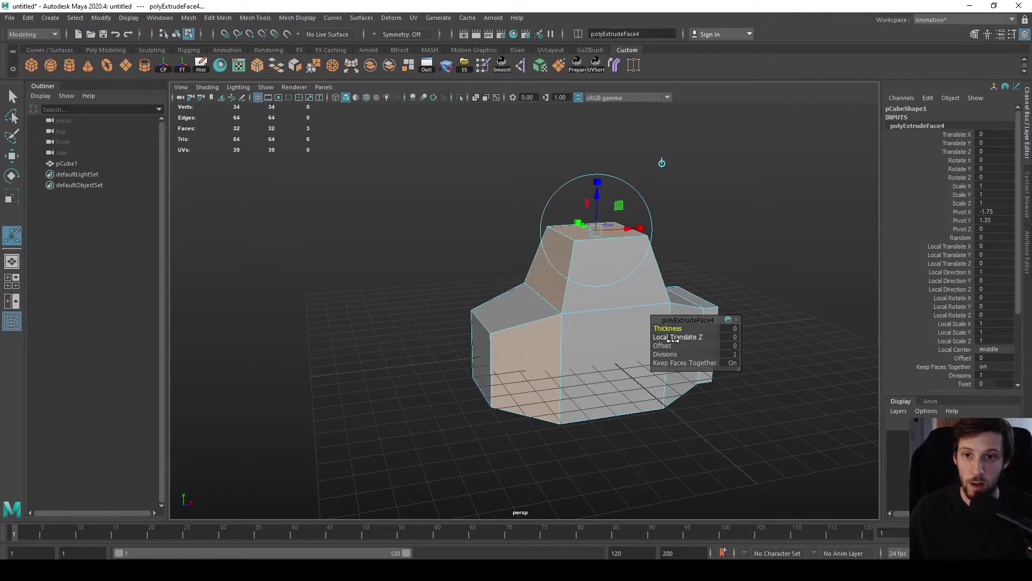
drag(662, 346, 672, 346)
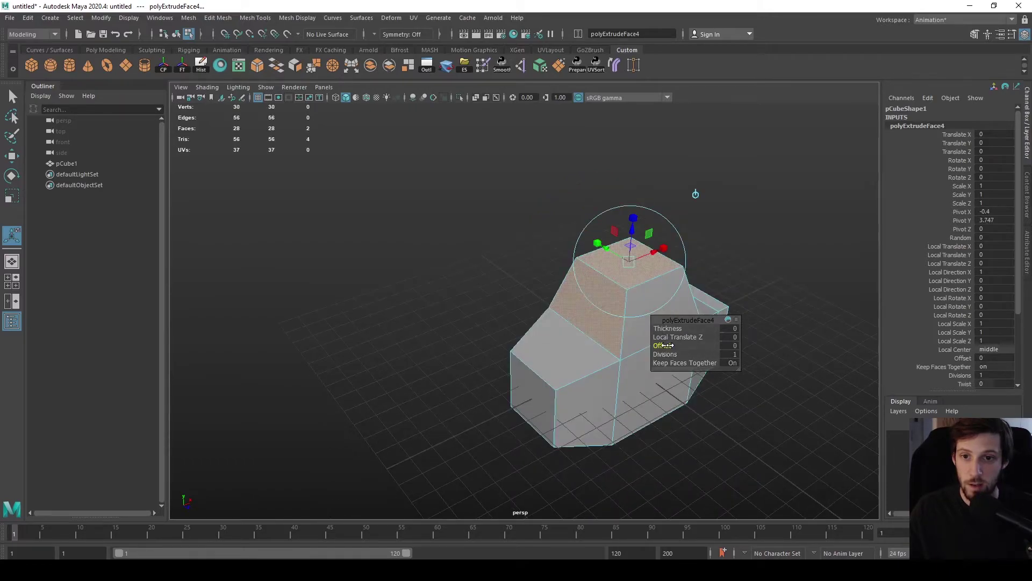
Inset the upper block's top and sloped -X faces together with an offset of 0.8, and extrude them again diagonally up and outward.
drag(666, 345, 671, 345)
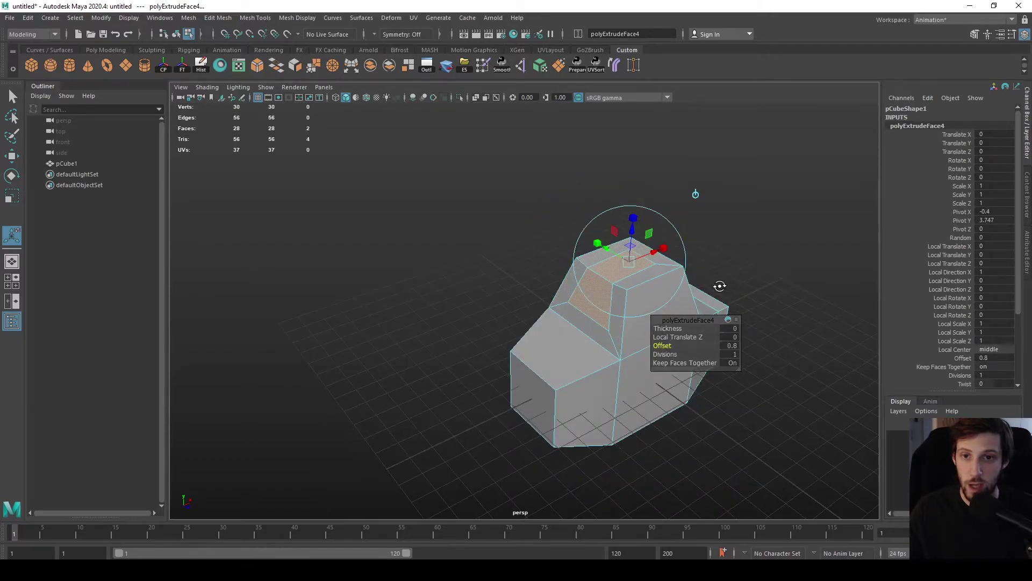
alt+drag(717, 283, 622, 216)
key(w)
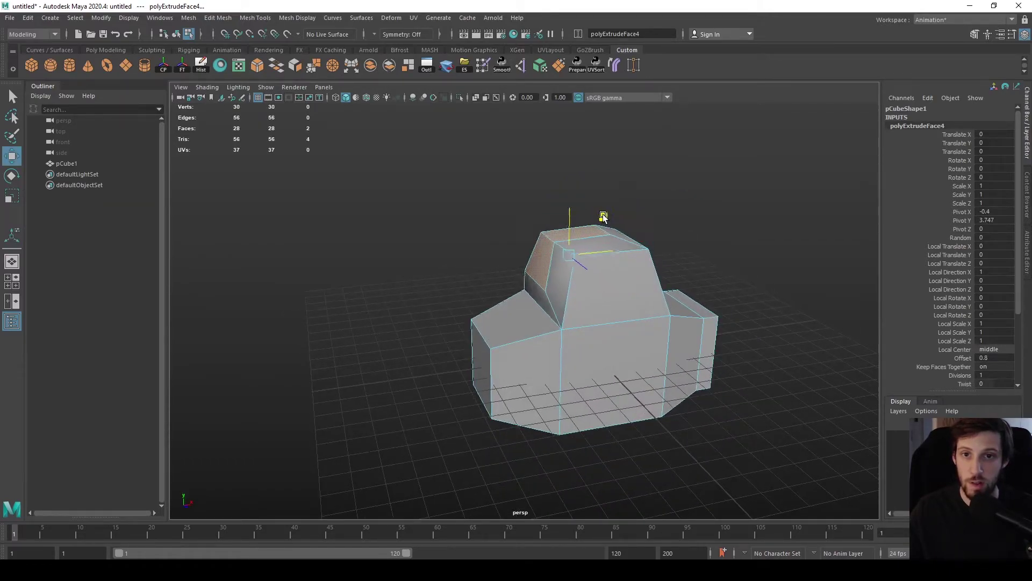
key(ctrl+e)
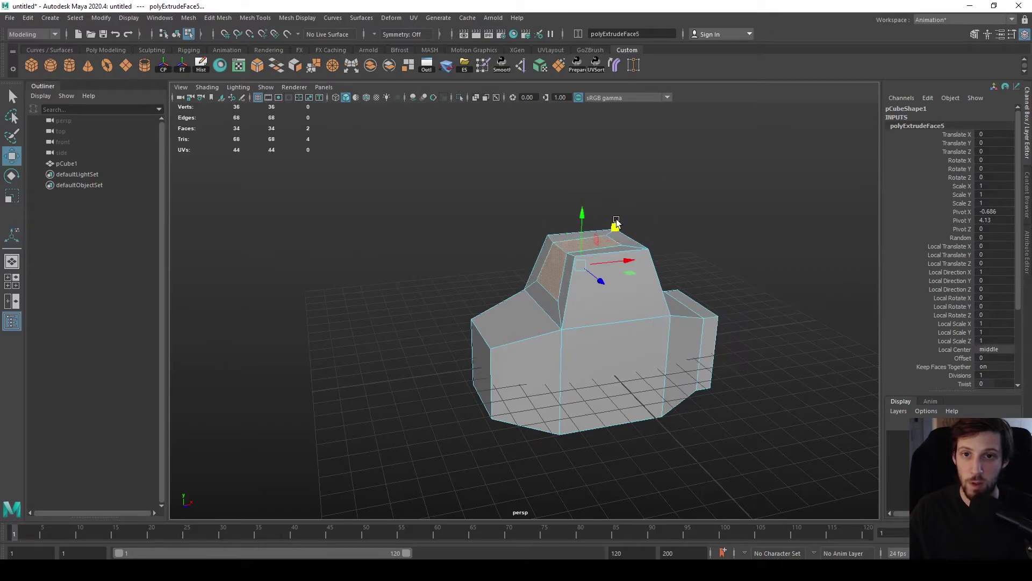
drag(617, 219, 597, 202)
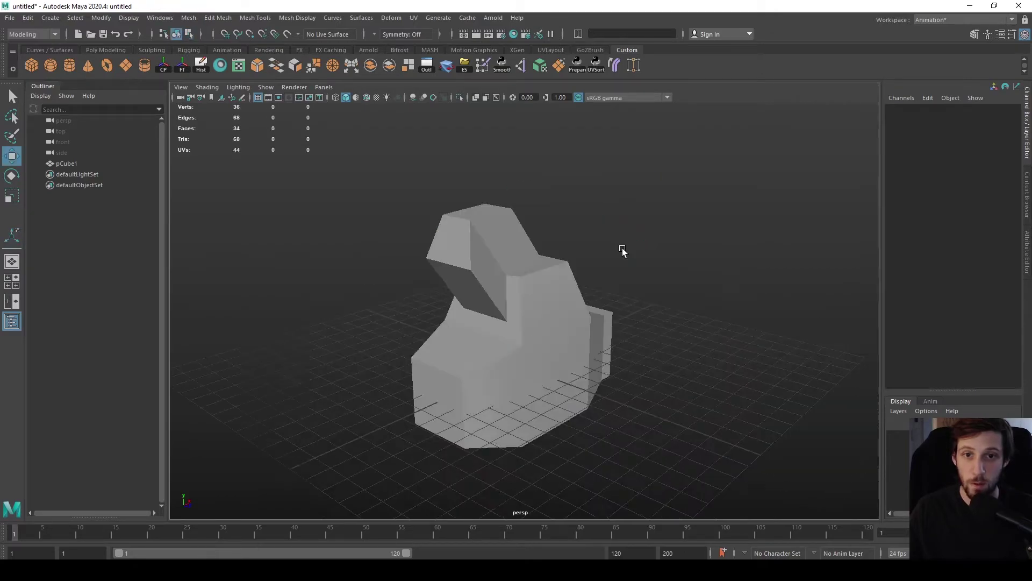
Extrude the front top edge of the upper block and pull it diagonally up and outward into a flat flap.
alt+drag(565, 272, 537, 279)
right_drag(538, 279, 536, 269)
click(536, 270)
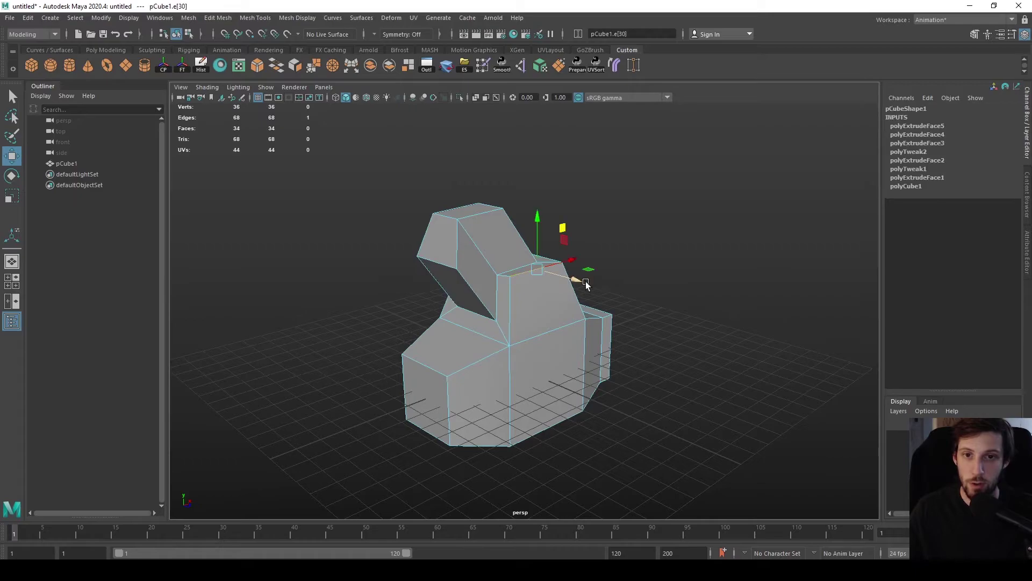
key(ctrl+e)
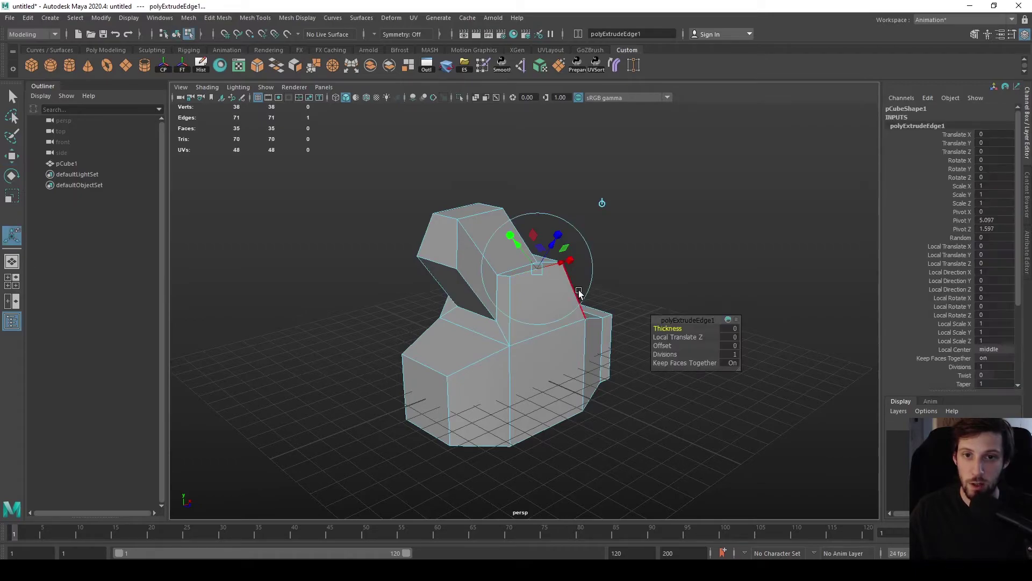
drag(575, 289, 585, 186)
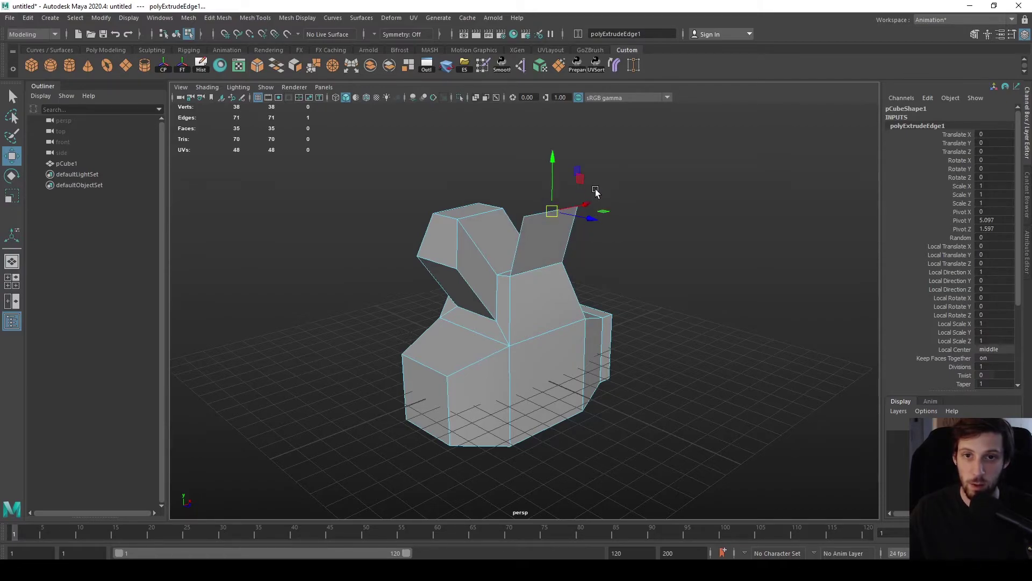
drag(592, 188, 617, 172)
Extrude the front edge where the upper block meets the body, pull it outward and up, and adjust the new flap's outer edge.
click(542, 319)
key(ctrl+e)
drag(618, 345, 608, 353)
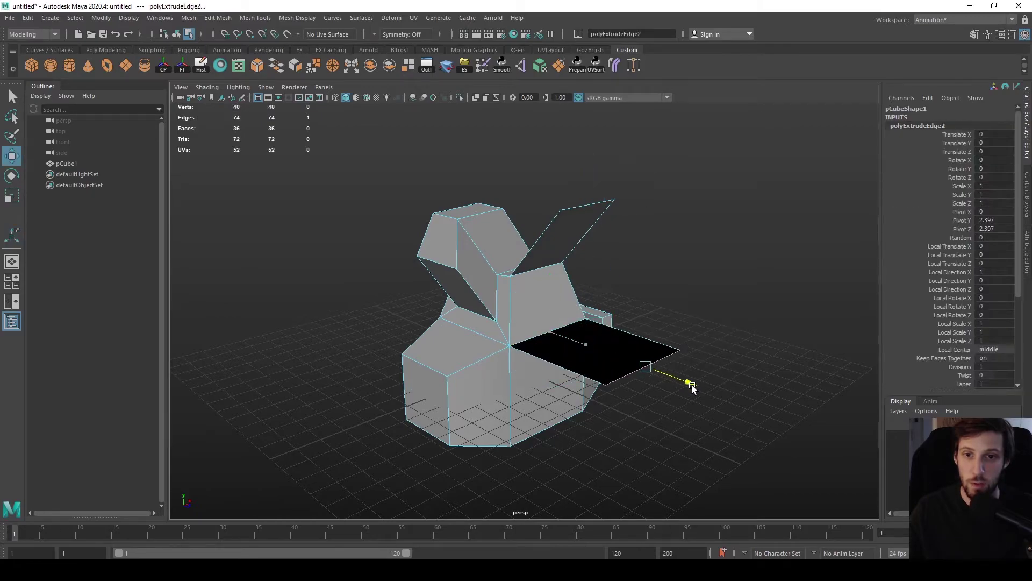
drag(692, 385, 690, 385)
drag(646, 321, 610, 190)
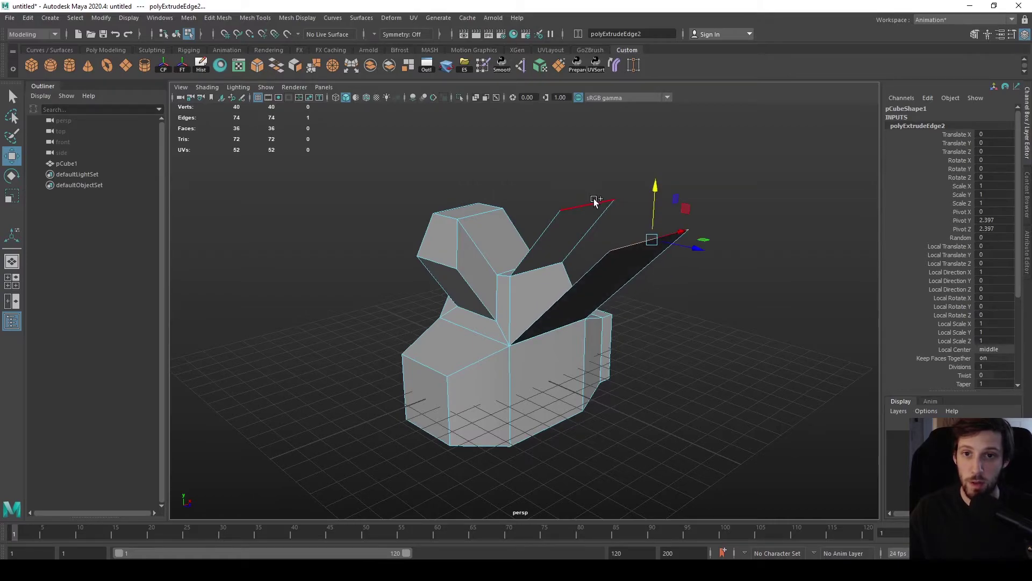
key(t)
click(641, 241)
key(w)
drag(684, 209, 682, 248)
Extrude all of the sphere's faces with Keep Faces Together off, an offset of 0.3 and a thickness of 0.9.
right_drag(543, 245, 543, 262)
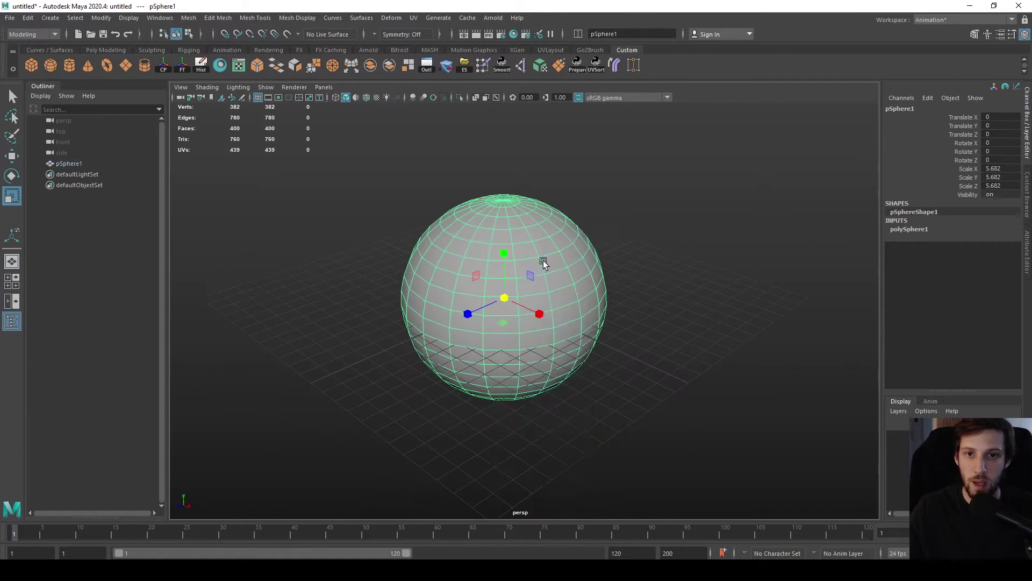
drag(329, 154, 698, 470)
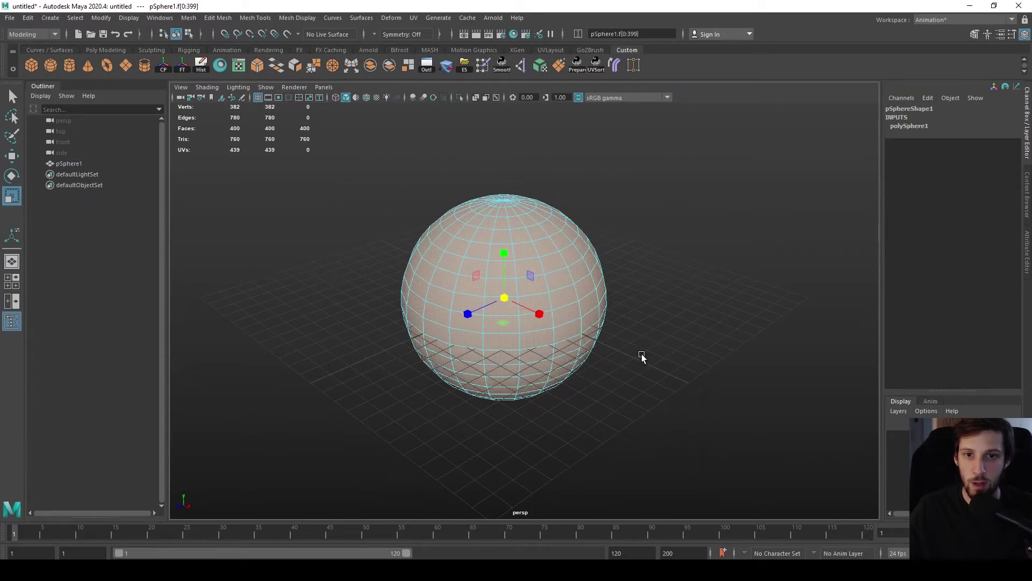
key(ctrl+e)
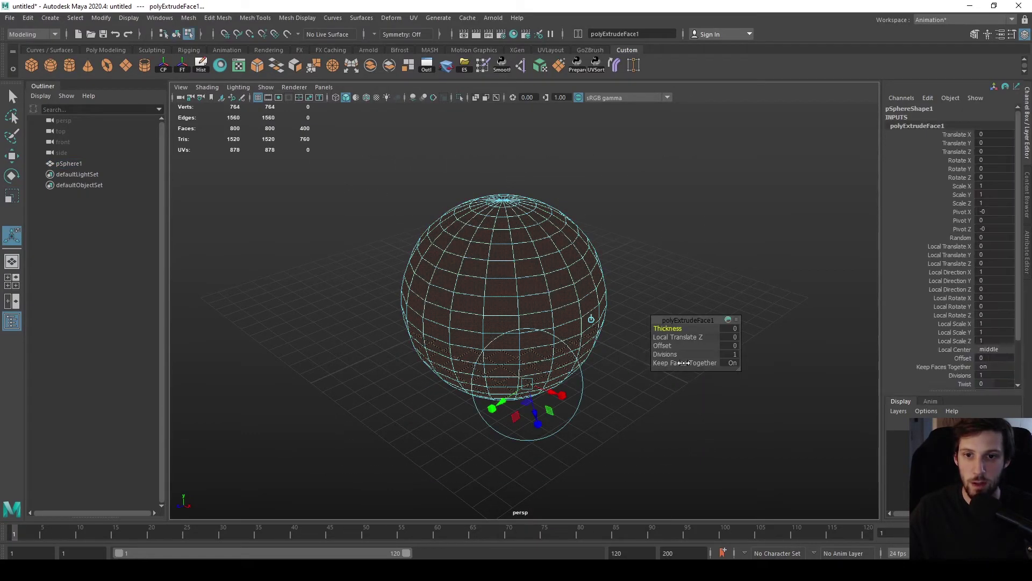
click(732, 363)
mouse_move(669, 346)
mouse_down()
mouse_move(685, 345)
mouse_move(669, 349)
mouse_move(669, 327)
mouse_up()
key(ctrl+z)
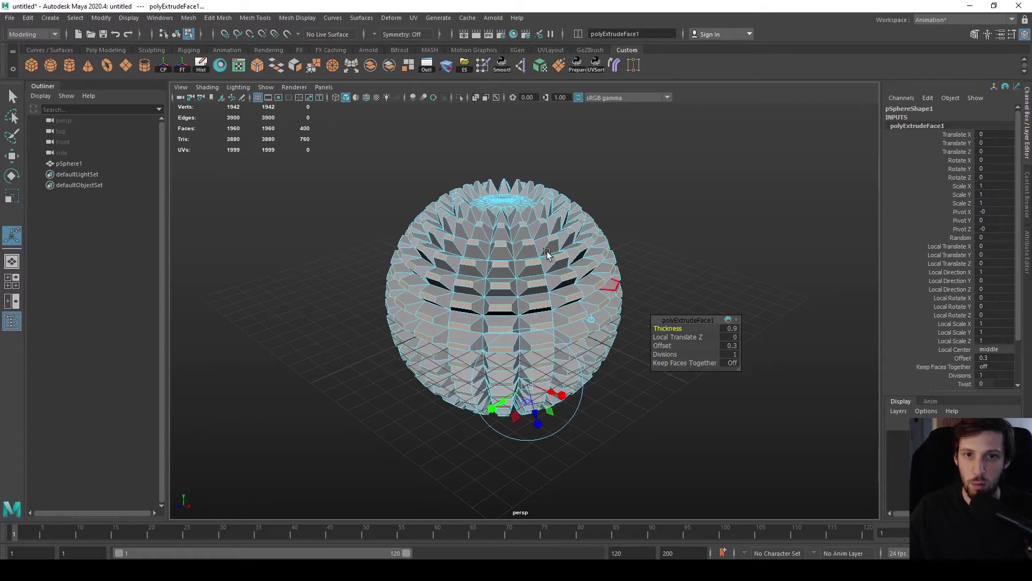
Return to object selection, inspect the spiked sphere, and undo its all-face extrusion.
right_drag(495, 232, 568, 207)
click(699, 232)
alt+drag(699, 232, 567, 279)
click(566, 279)
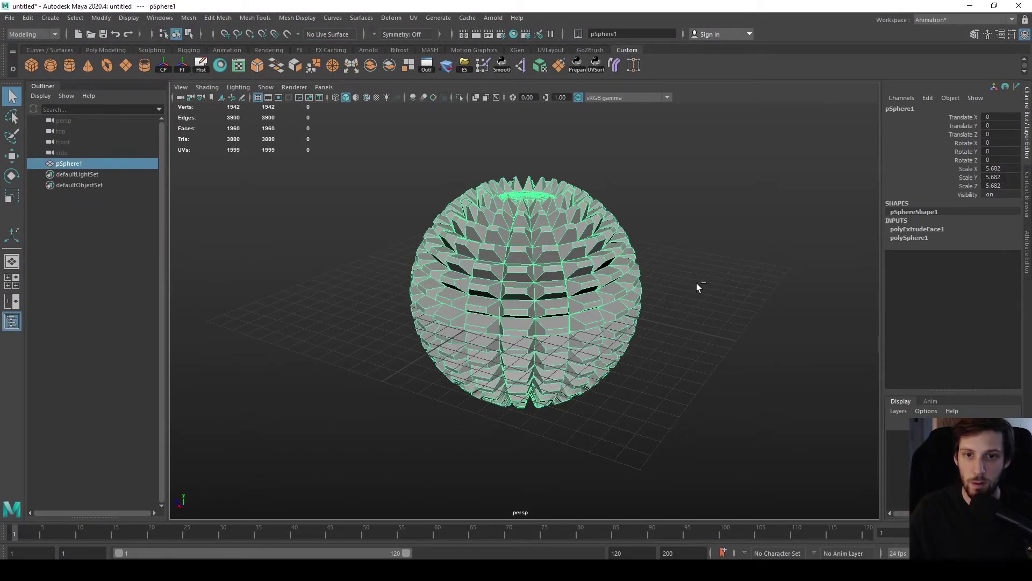
key(ctrl+z)
key(ctrl+z)
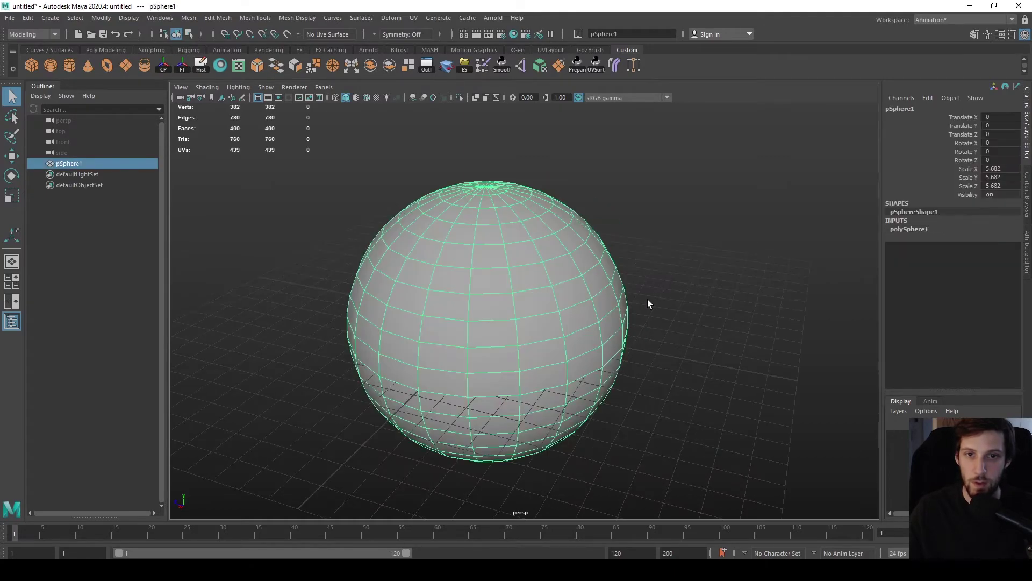
Select a two-by-two block of adjacent faces on the upper side of the sphere.
key(f)
scroll(640, 296, up, 3)
right_drag(555, 266, 555, 295)
click(574, 263)
click(528, 261)
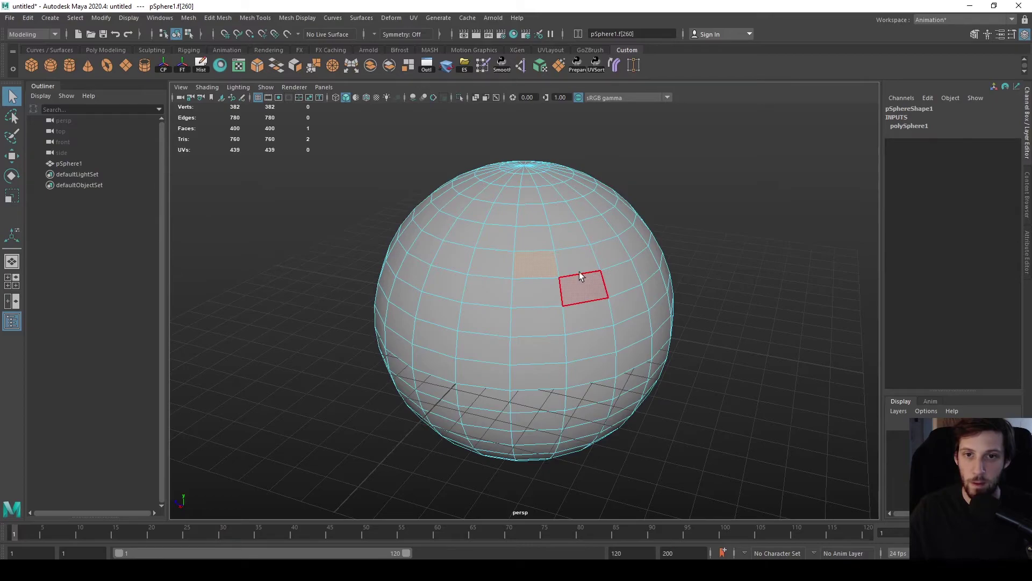
alt+drag(553, 269, 582, 318)
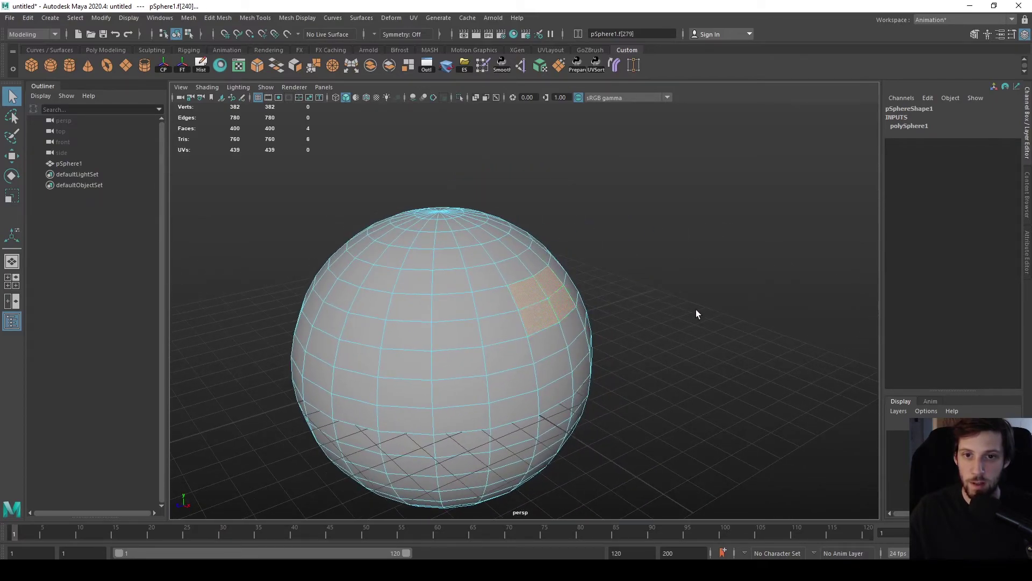
Try extruding the four selected sphere faces and moving them sideways and up along the world axes, and undo it.
key(ctrl+e)
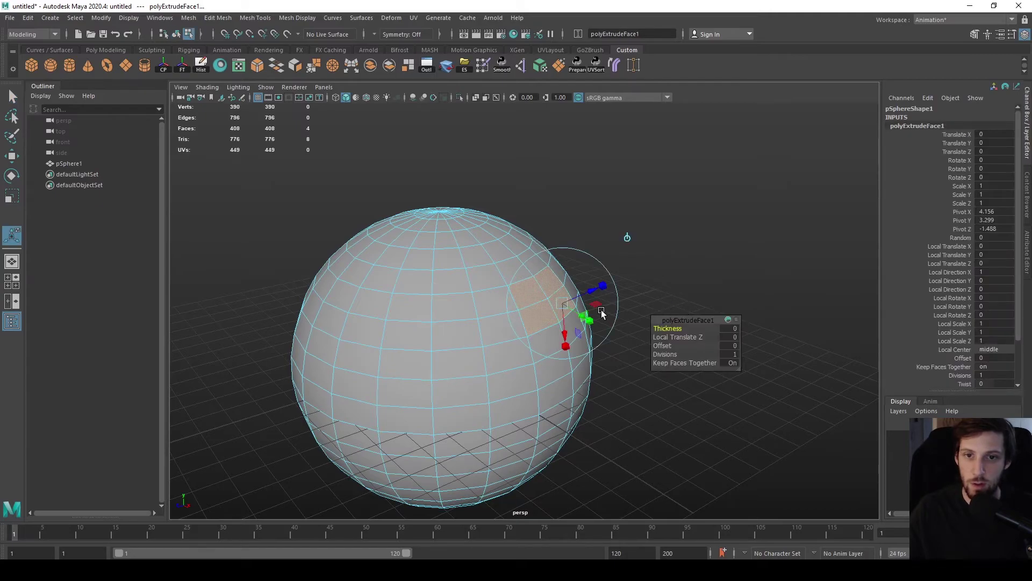
key(w)
drag(571, 308, 643, 336)
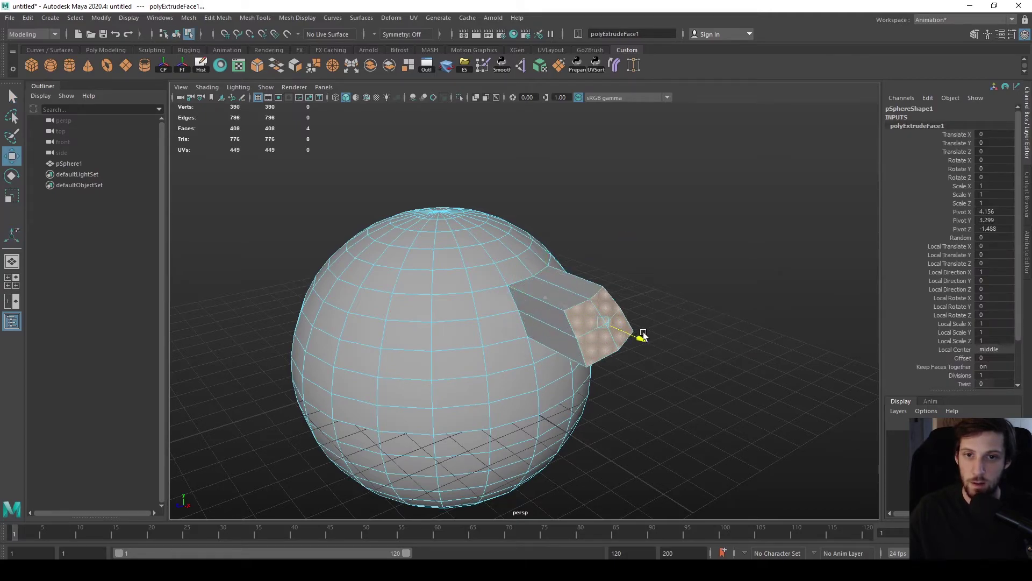
drag(602, 271, 589, 213)
key(ctrl+z)
key(ctrl+z)
Extrude the four selected sphere faces together along their normals into a protruding block with several divisions along its length.
key(ctrl+e)
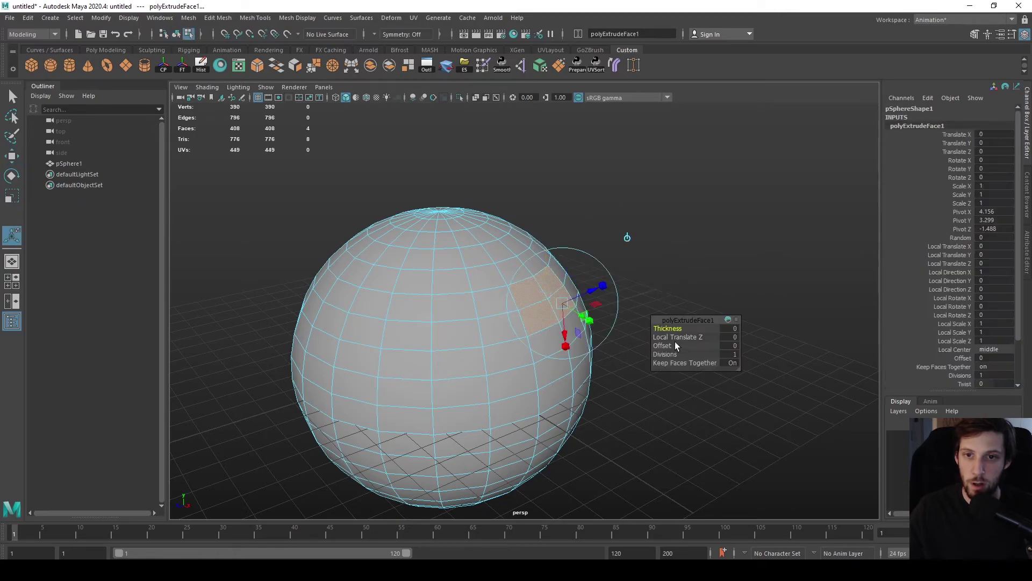
drag(667, 335, 683, 351)
key(q)
Extrude two adjacent faces beside the sphere's block with Keep Faces Together off as two separate blocks, and inspect them in object mode.
click(422, 309)
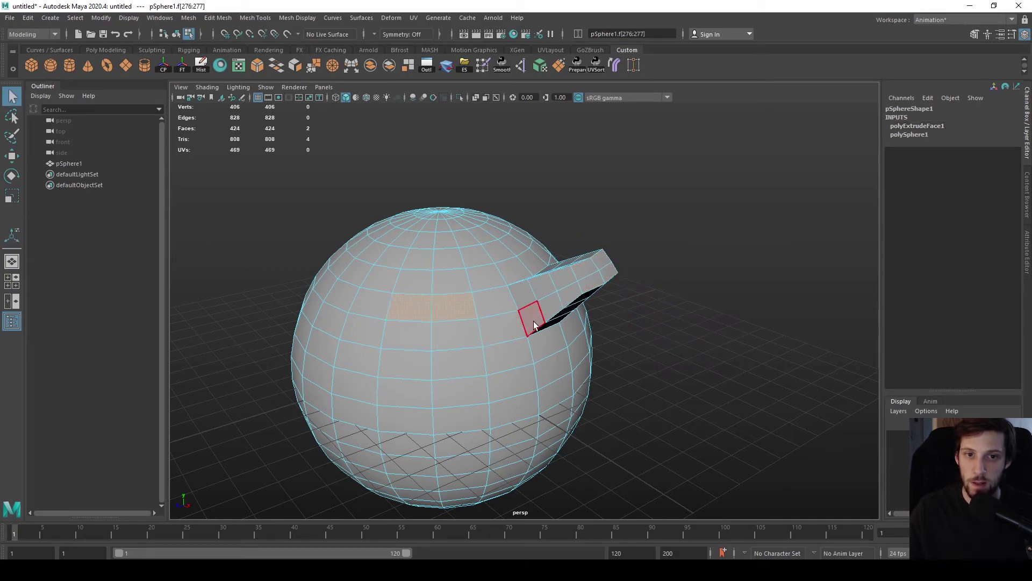
key(ctrl+e)
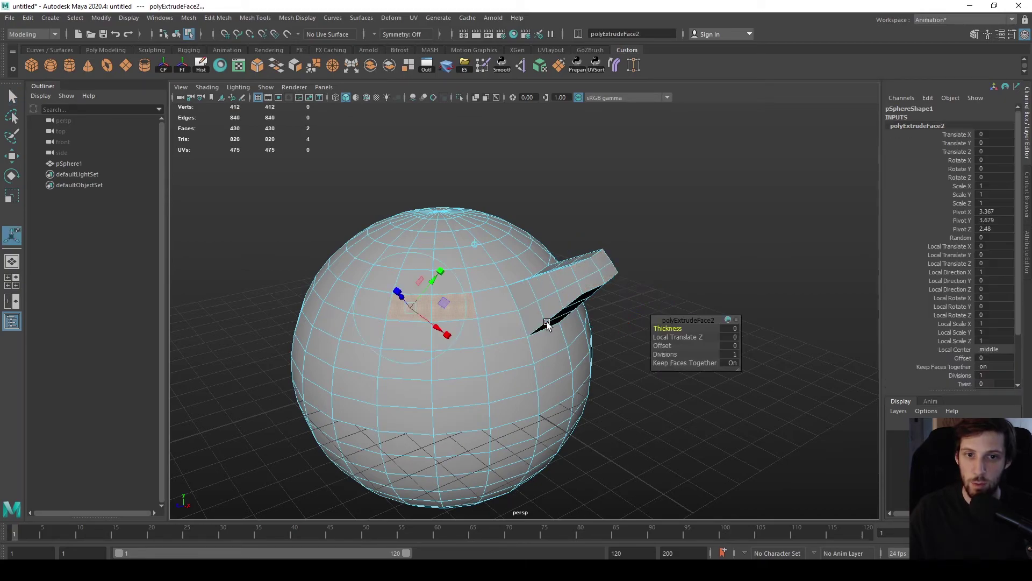
click(734, 363)
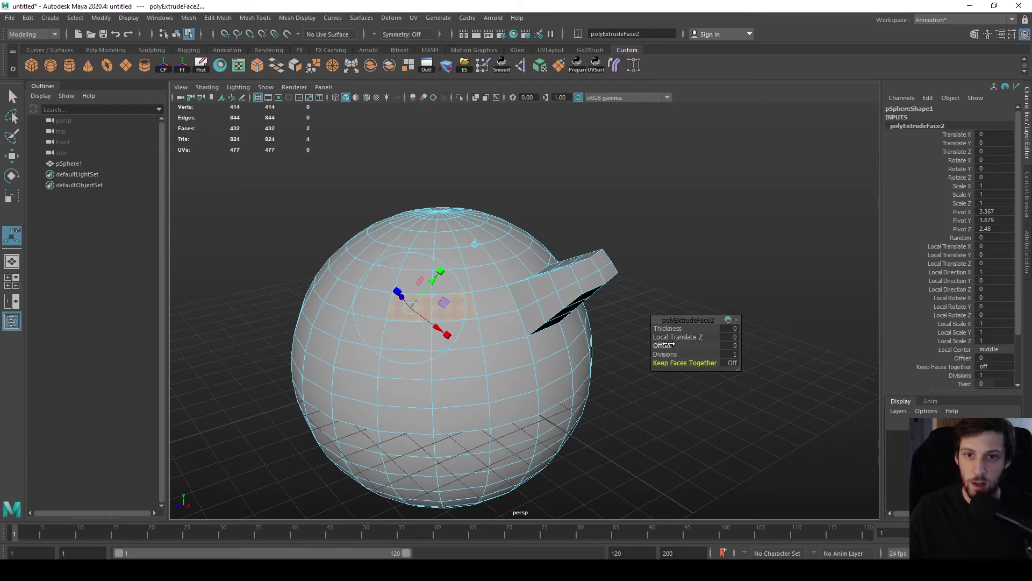
drag(669, 344, 662, 292)
alt+drag(662, 292, 623, 293)
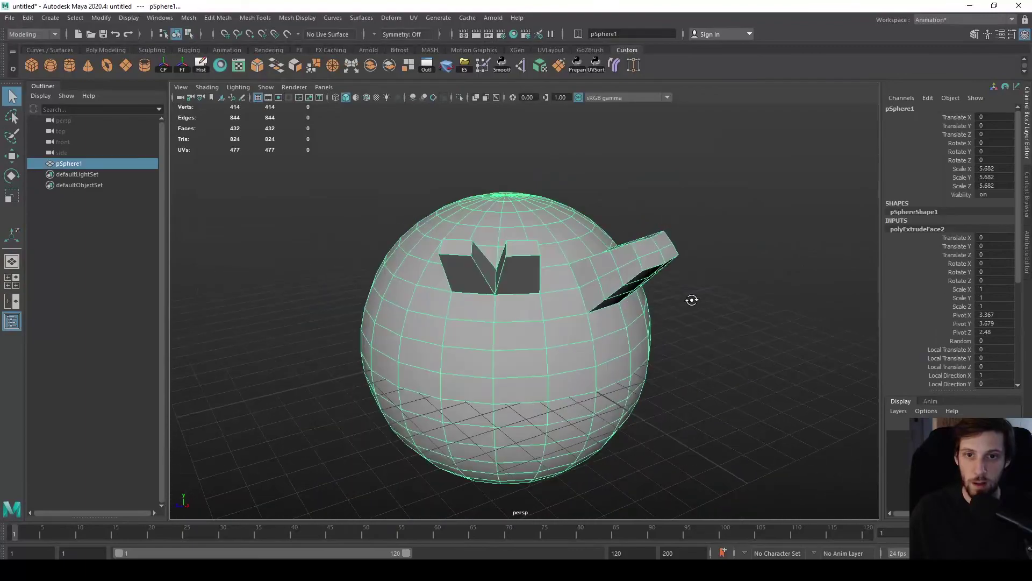
alt+drag(692, 300, 697, 300)
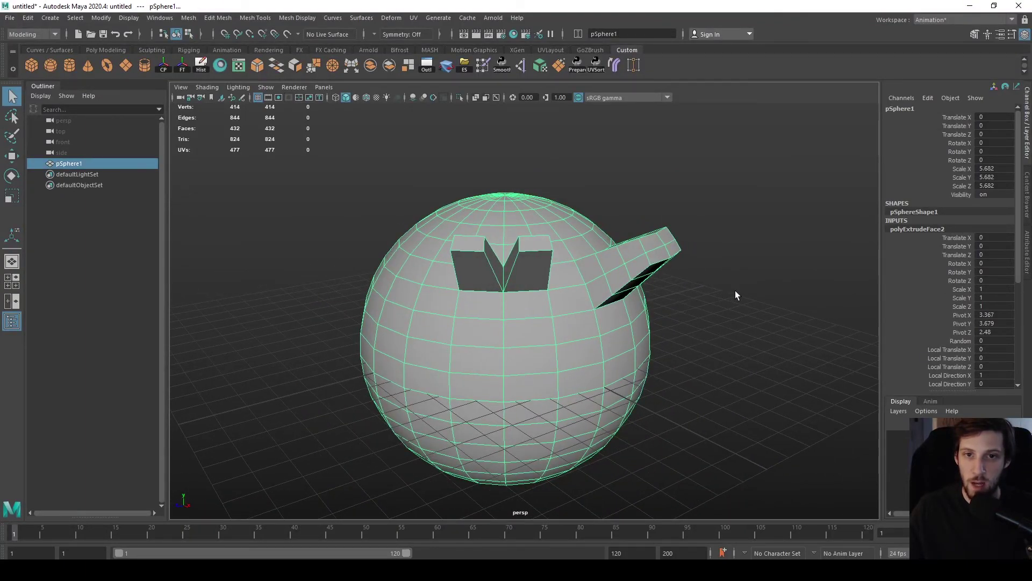
alt+drag(736, 295, 739, 377)
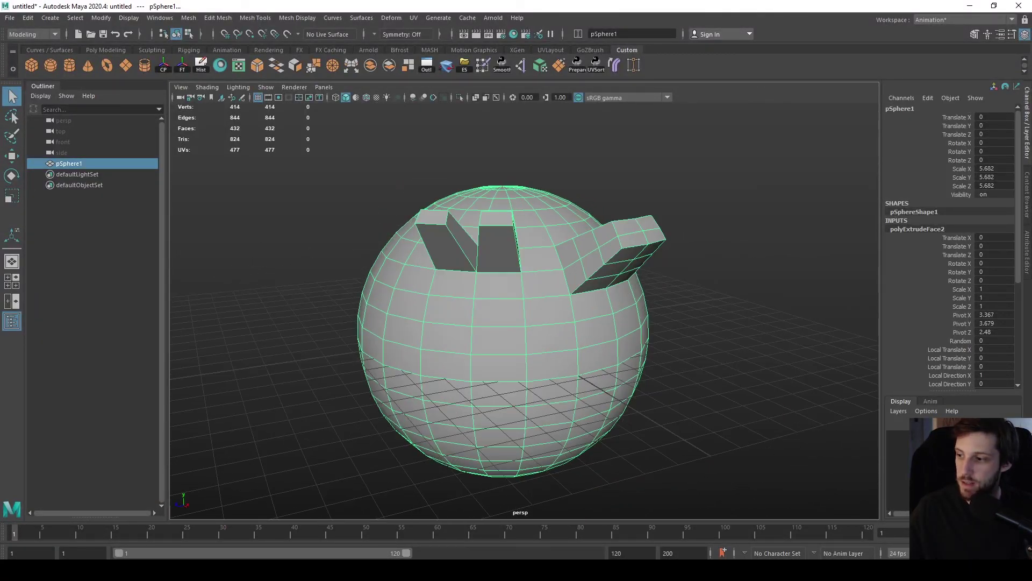